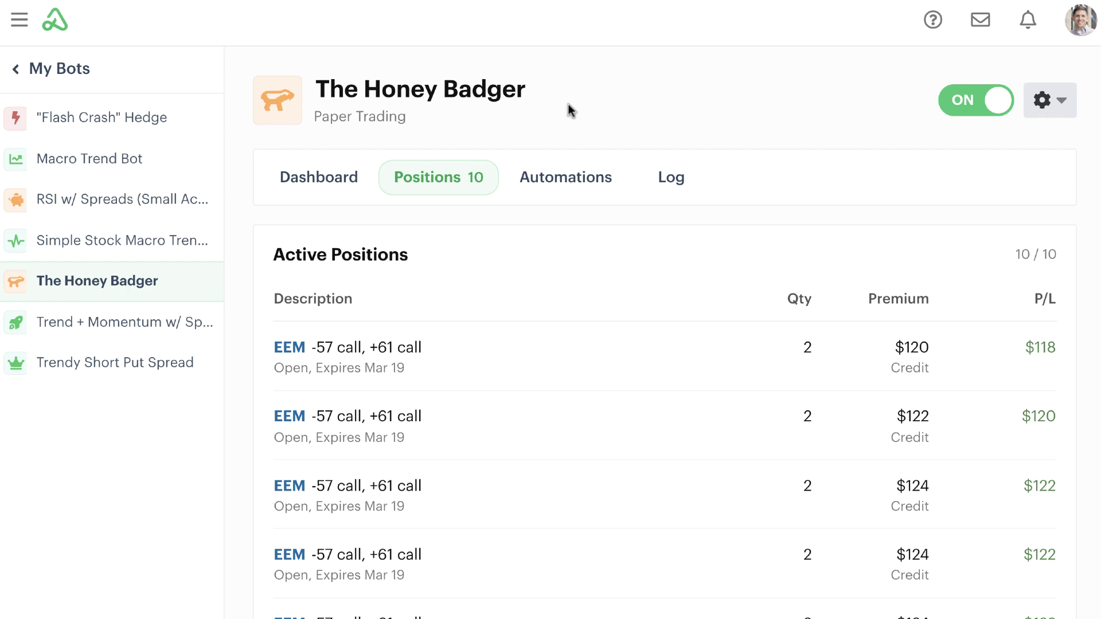
# Scroll through The Honey Badger bot page, then switch to its Automations tab
pyautogui.scroll(-1, 584, 258)
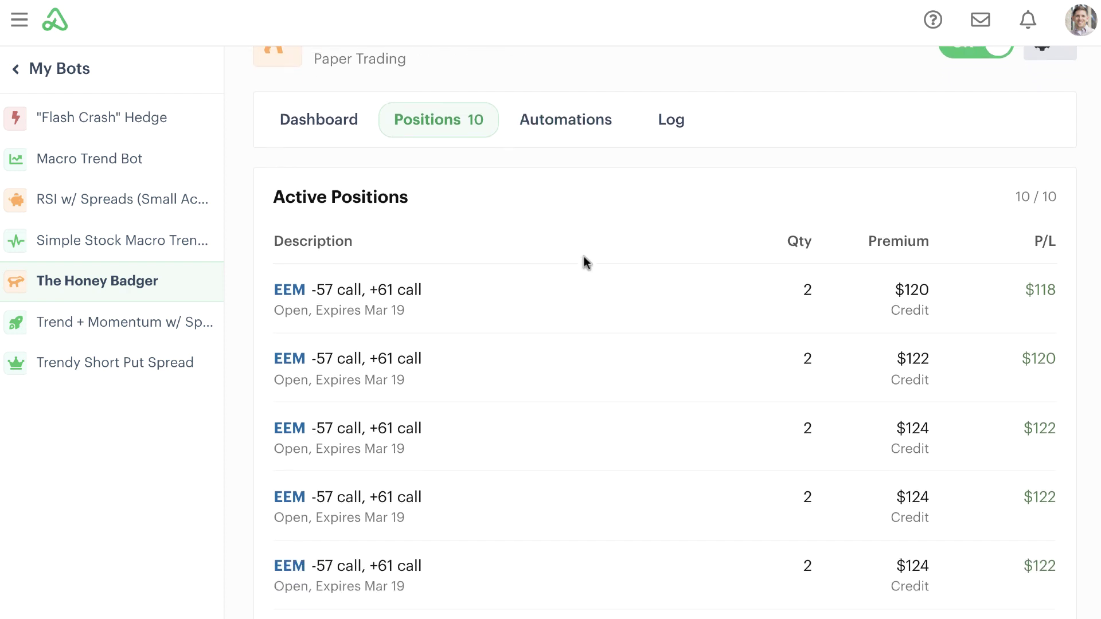
pyautogui.scroll(-2, 585, 263)
pyautogui.scroll(-2, 586, 264)
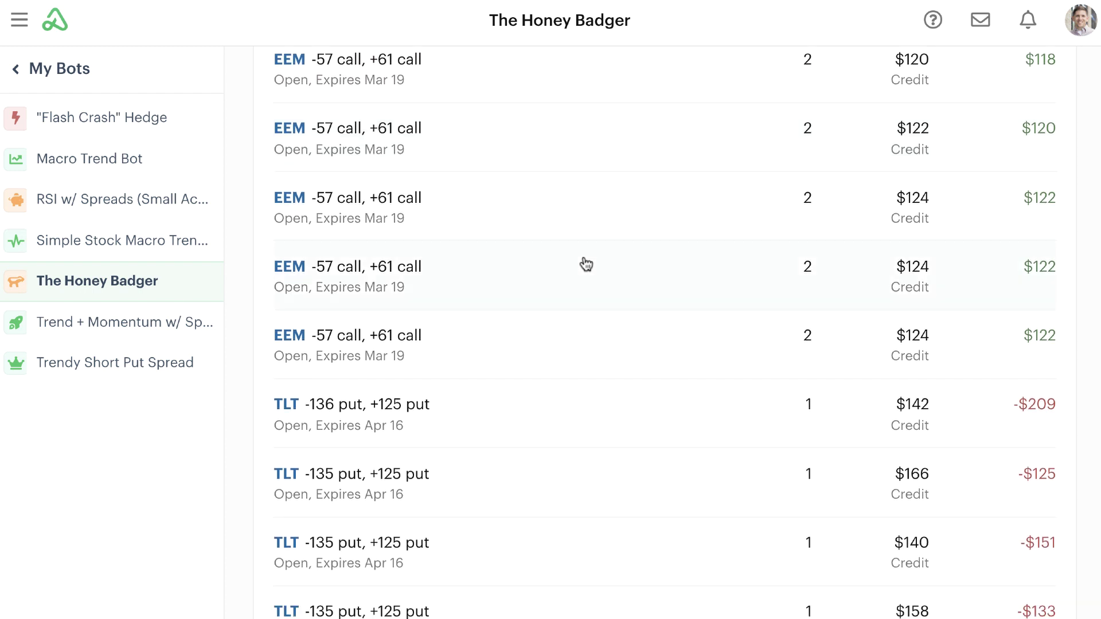
pyautogui.scroll(-3, 587, 263)
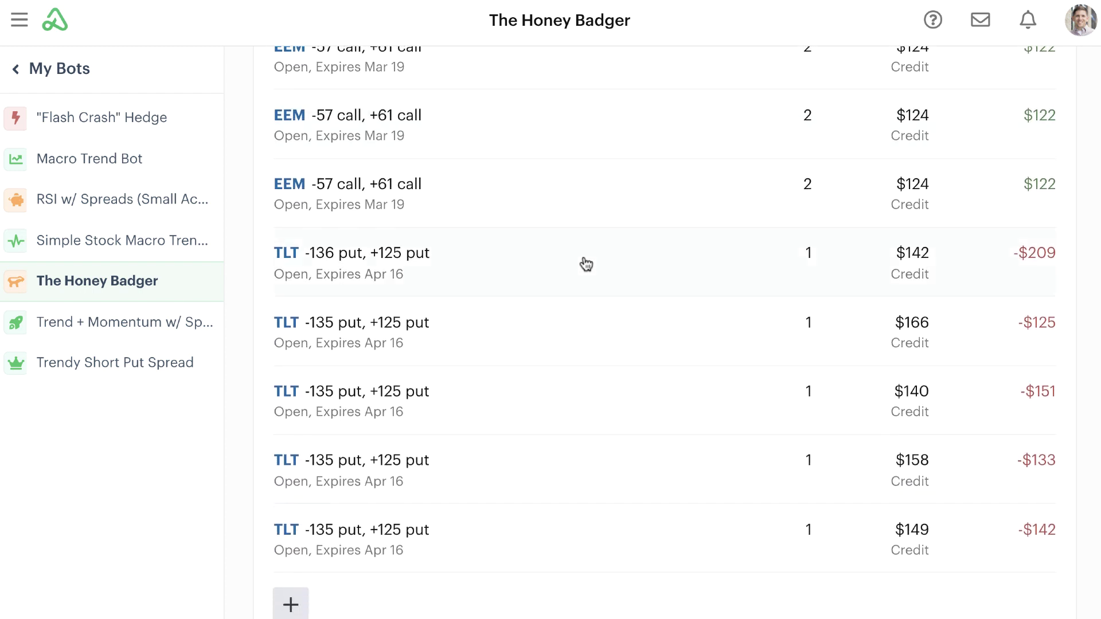
pyautogui.scroll(-1, 586, 263)
pyautogui.scroll(1, 586, 264)
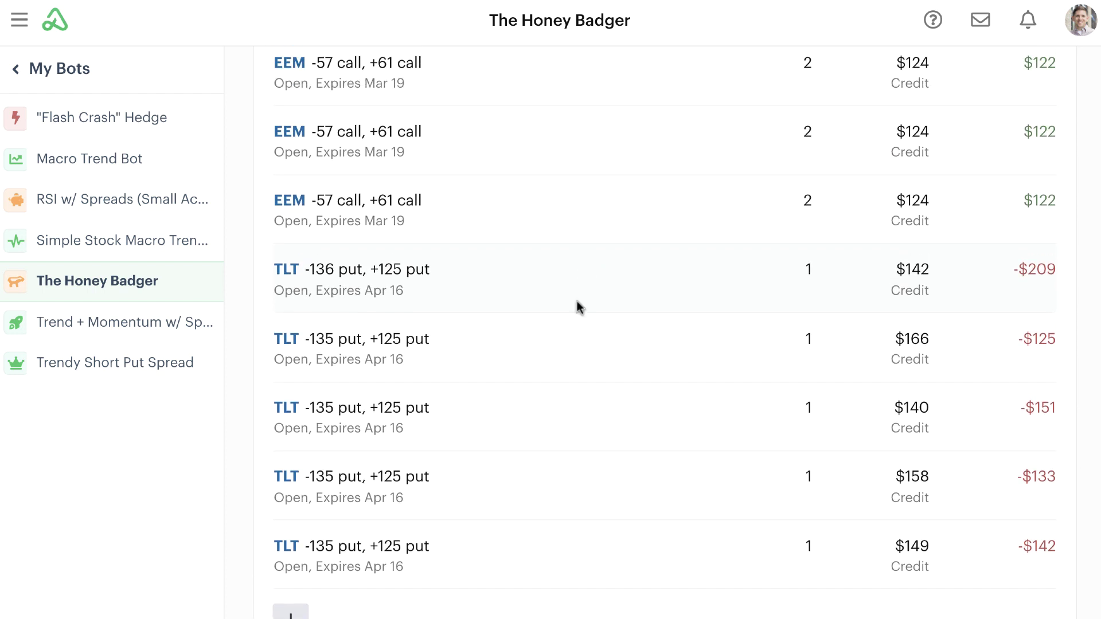
pyautogui.scroll(5, 596, 290)
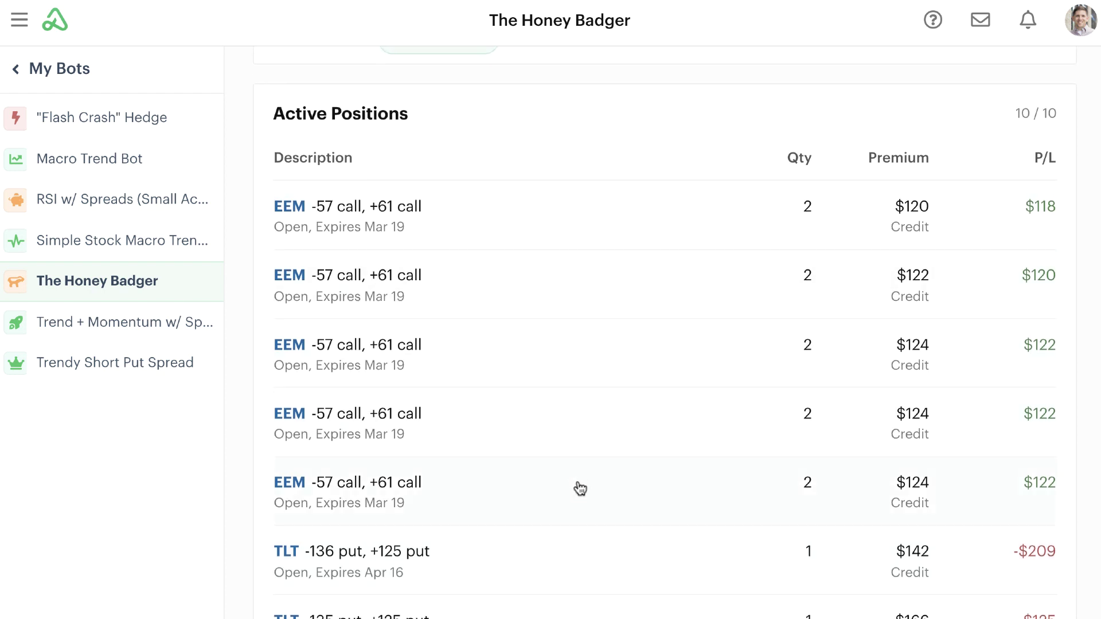
pyautogui.scroll(1, 605, 188)
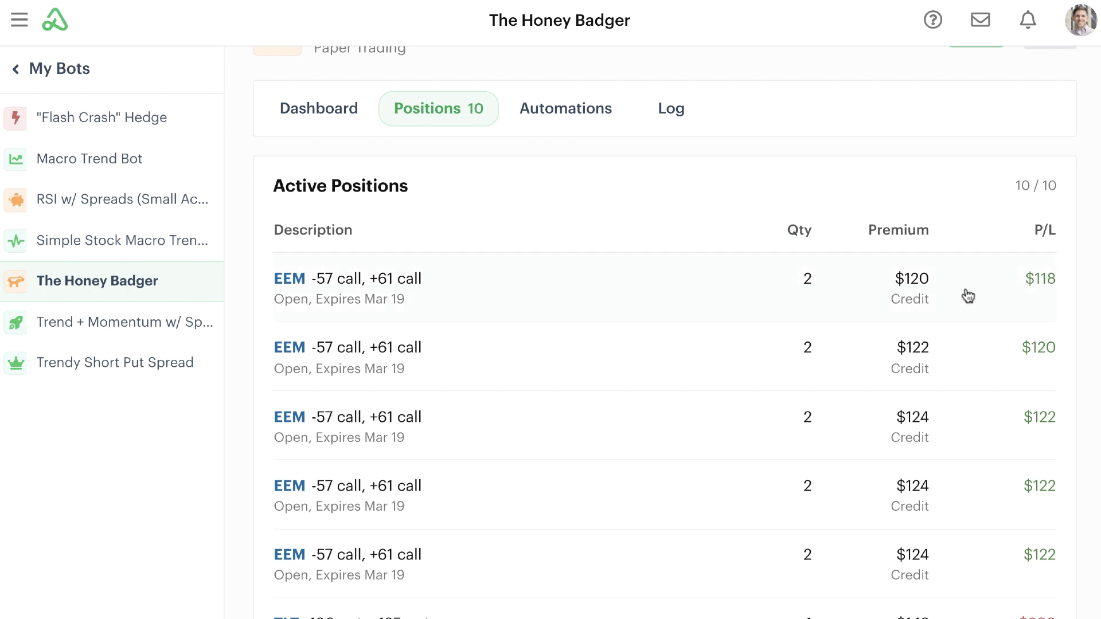
pyautogui.scroll(1, 592, 218)
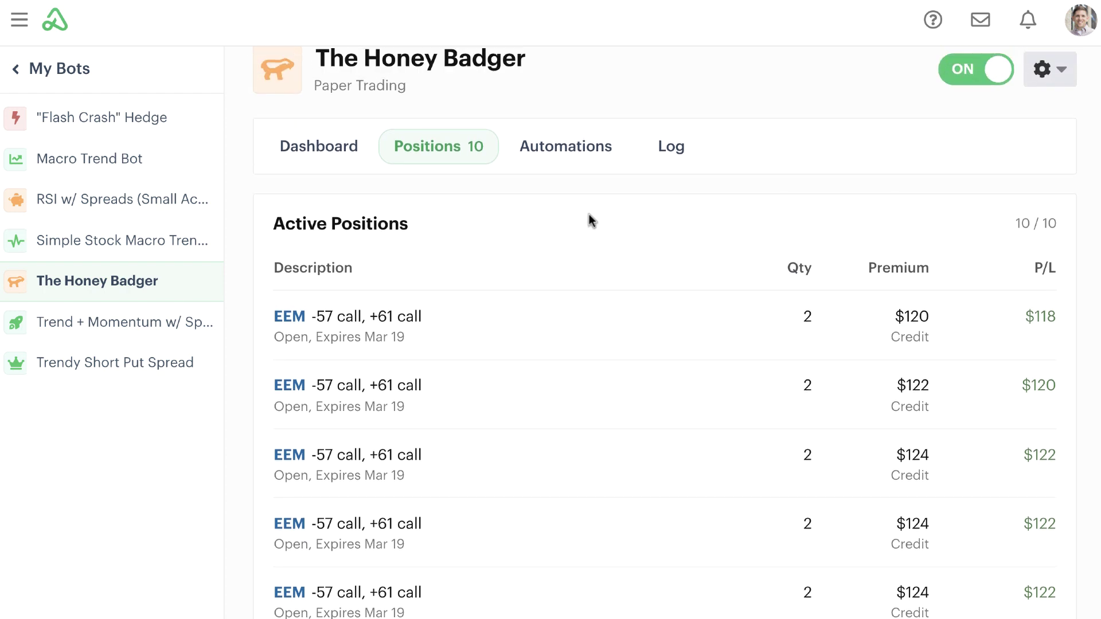
pyautogui.scroll(1, 591, 218)
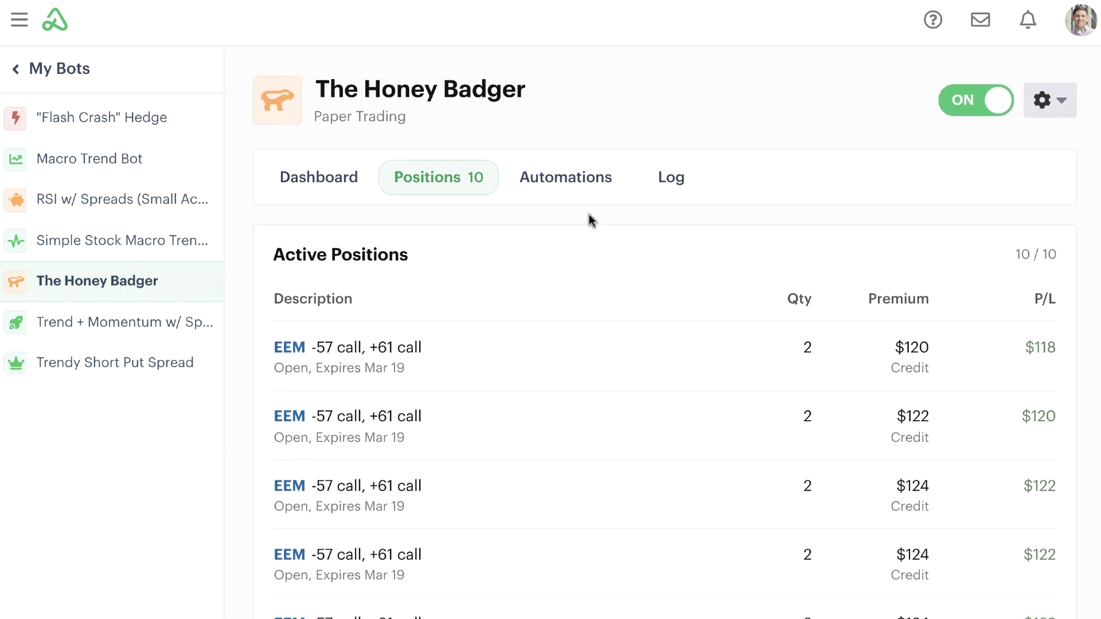
pyautogui.click(576, 180)
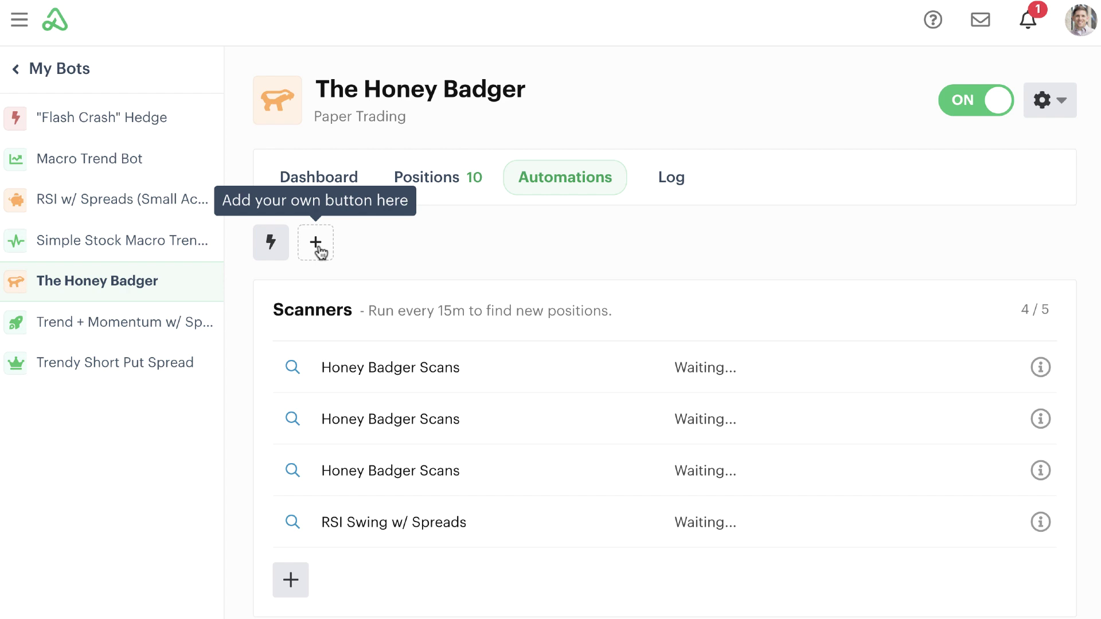
# Add a new bot button labelled '25% Profit Taker' and open its Automation dropdown
pyautogui.click(316, 246)
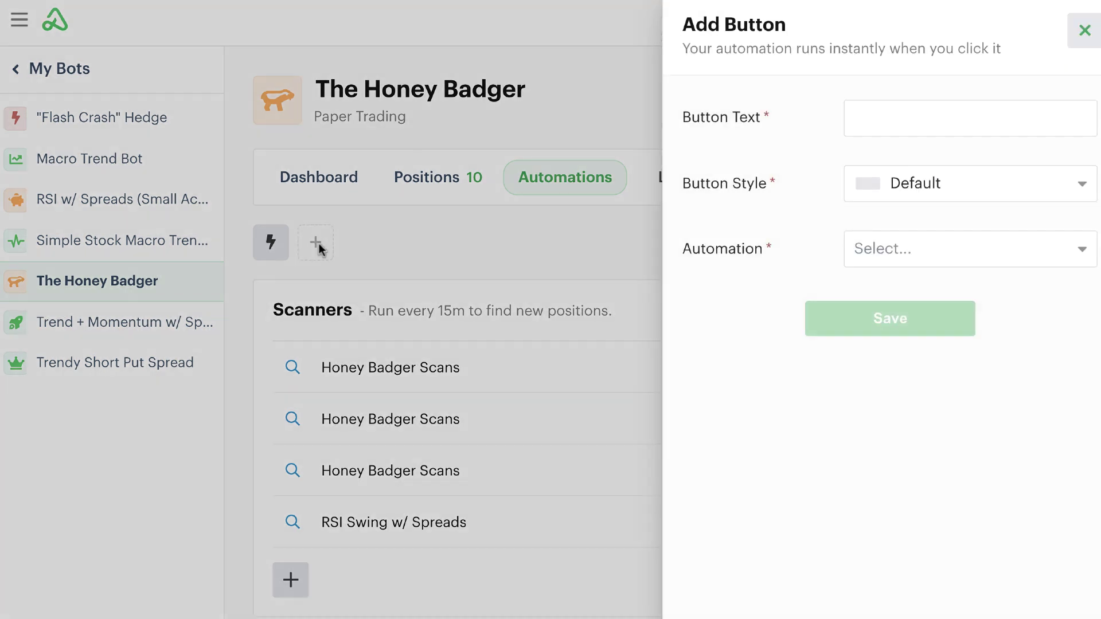
pyautogui.click(884, 117)
pyautogui.write('25%')
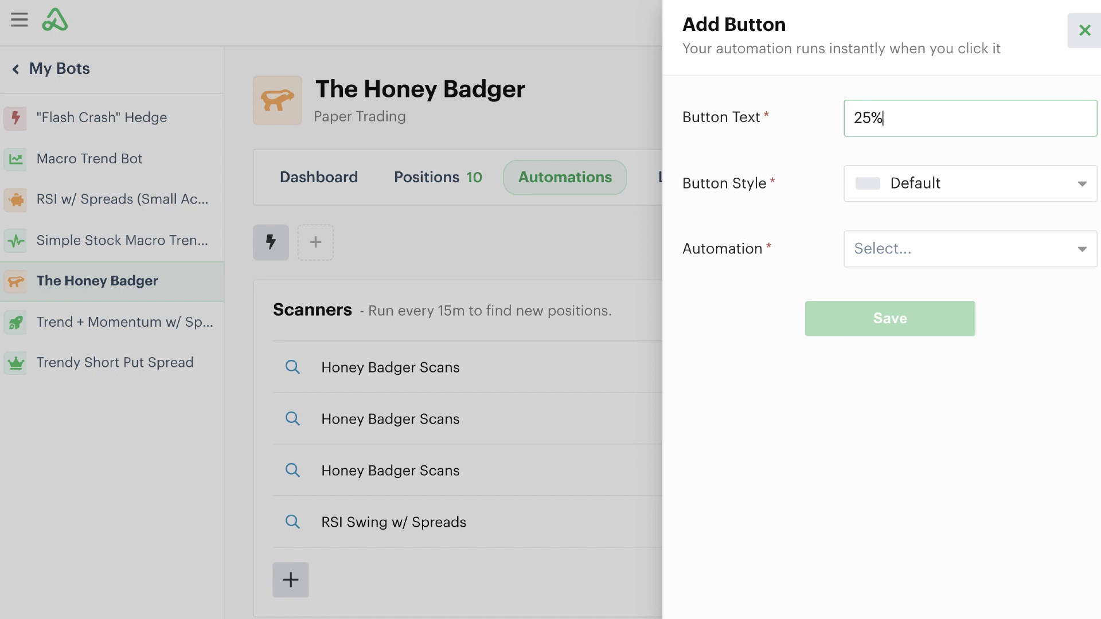
pyautogui.write(' Profit Taker')
pyautogui.click(911, 251)
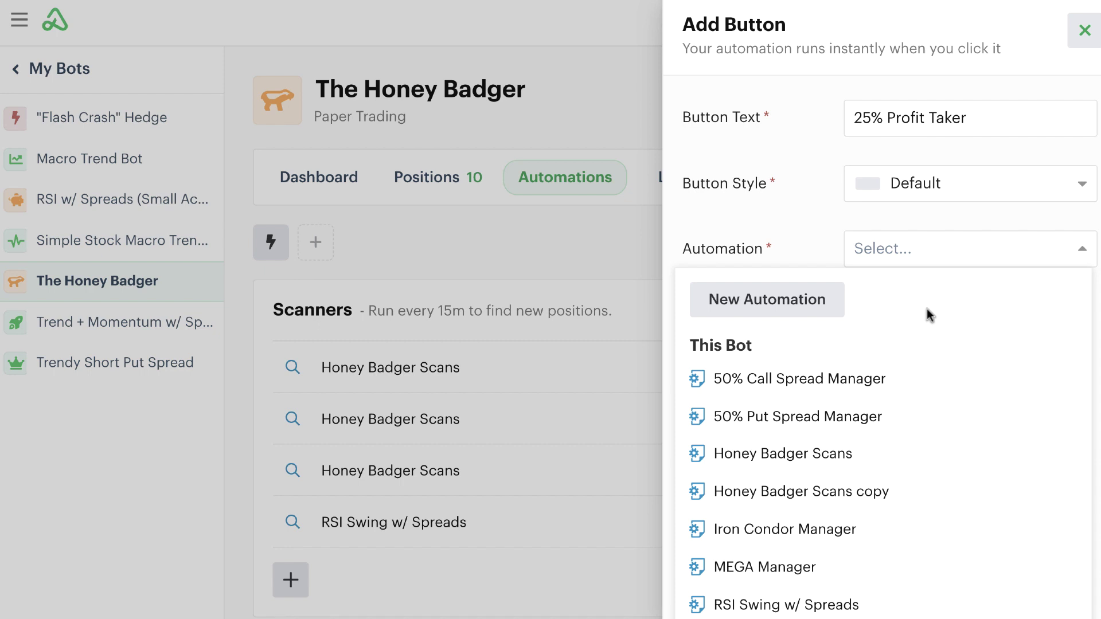
# Create a new automation named '25% Profit Taker Button' and hide the Inputs help
pyautogui.click(791, 301)
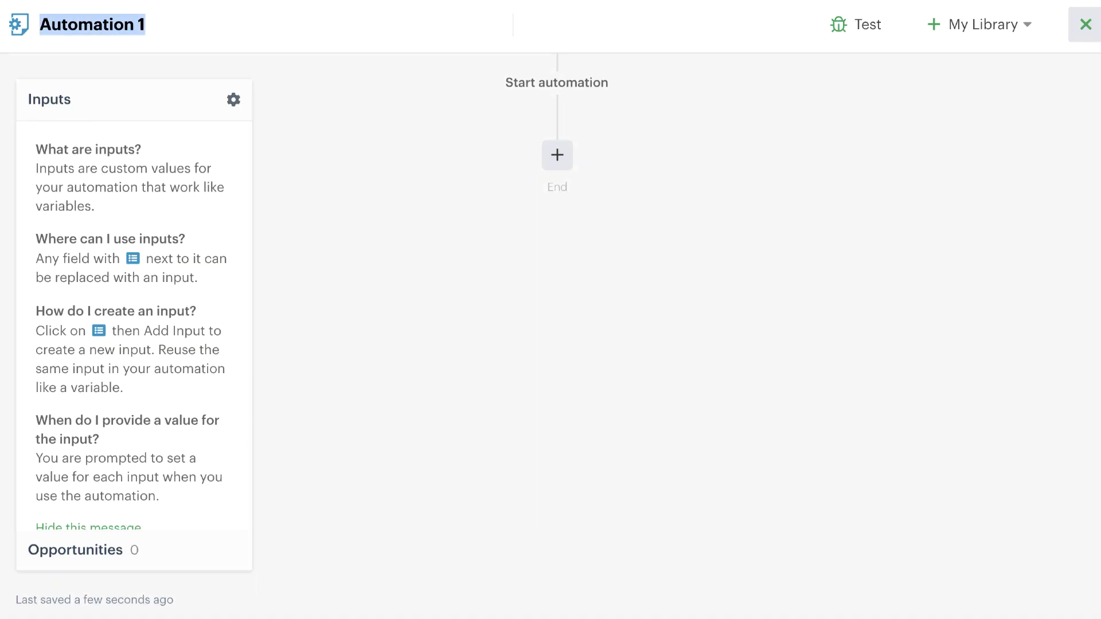
pyautogui.write('25% Proffi')
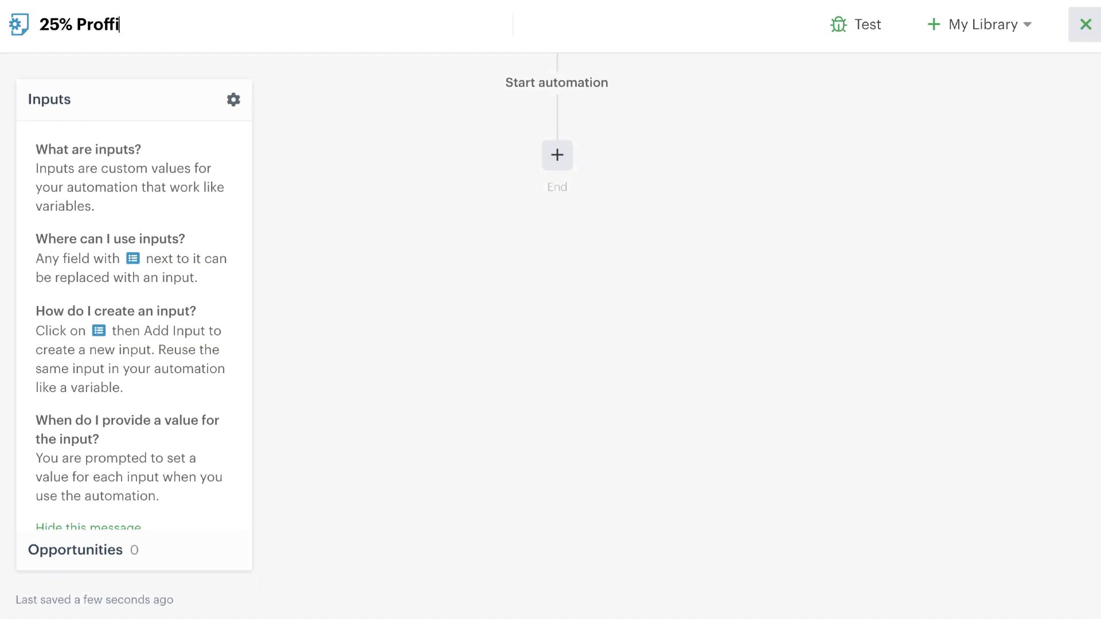
pyautogui.press('BackSpace')
pyautogui.press('BackSpace')
pyautogui.write('it Taker B')
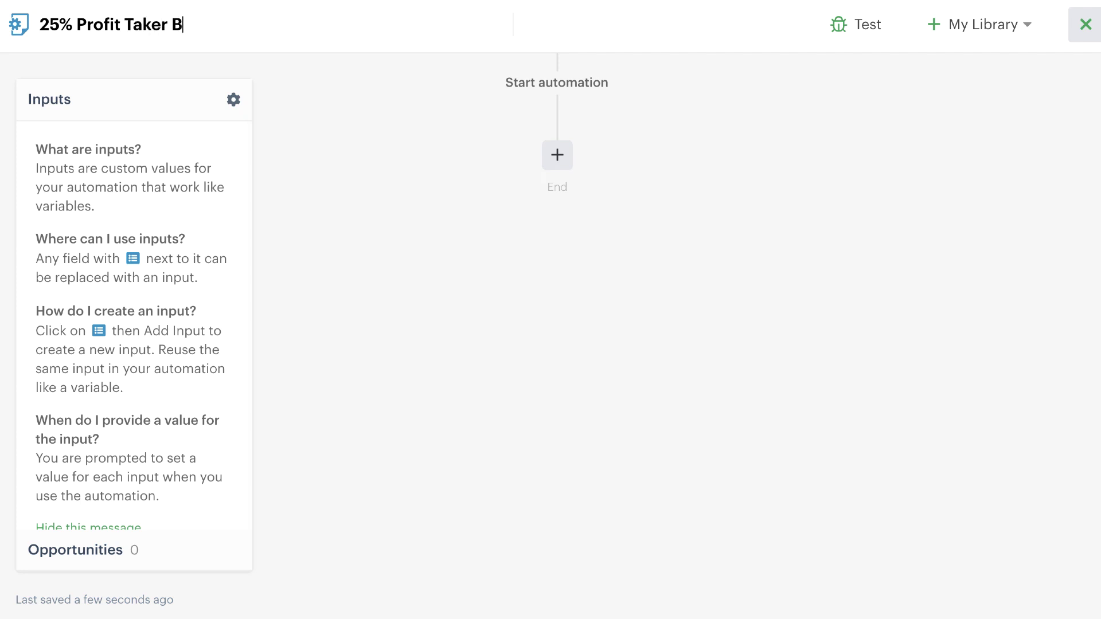
pyautogui.press('BackSpace')
pyautogui.write('Button')
pyautogui.click(151, 92)
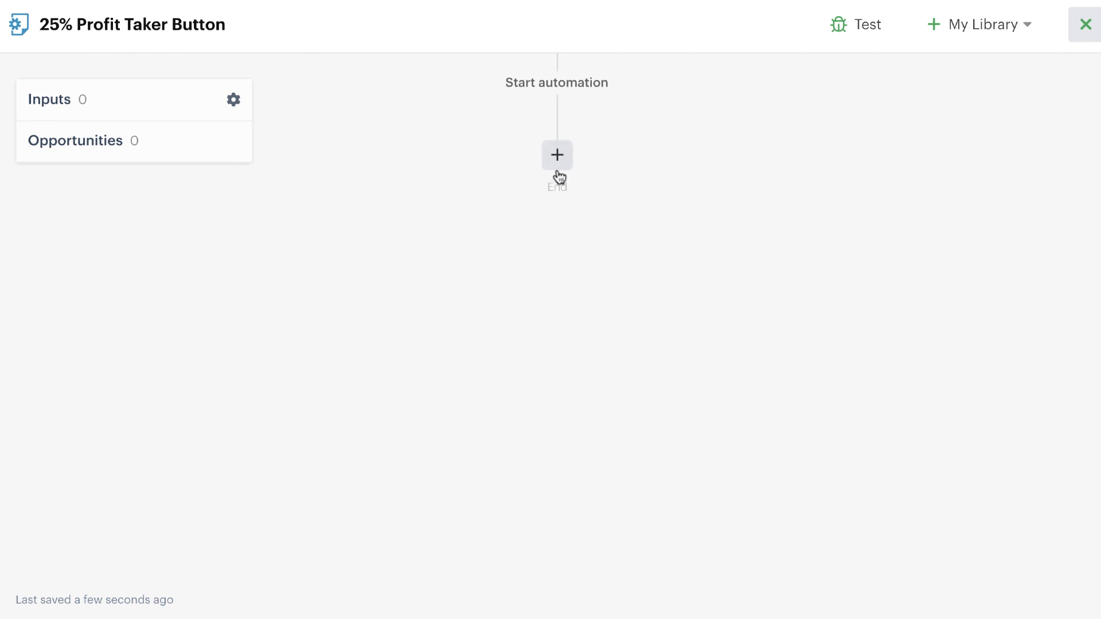
# Add a saved Repeater step that repeats for each position
pyautogui.click(560, 162)
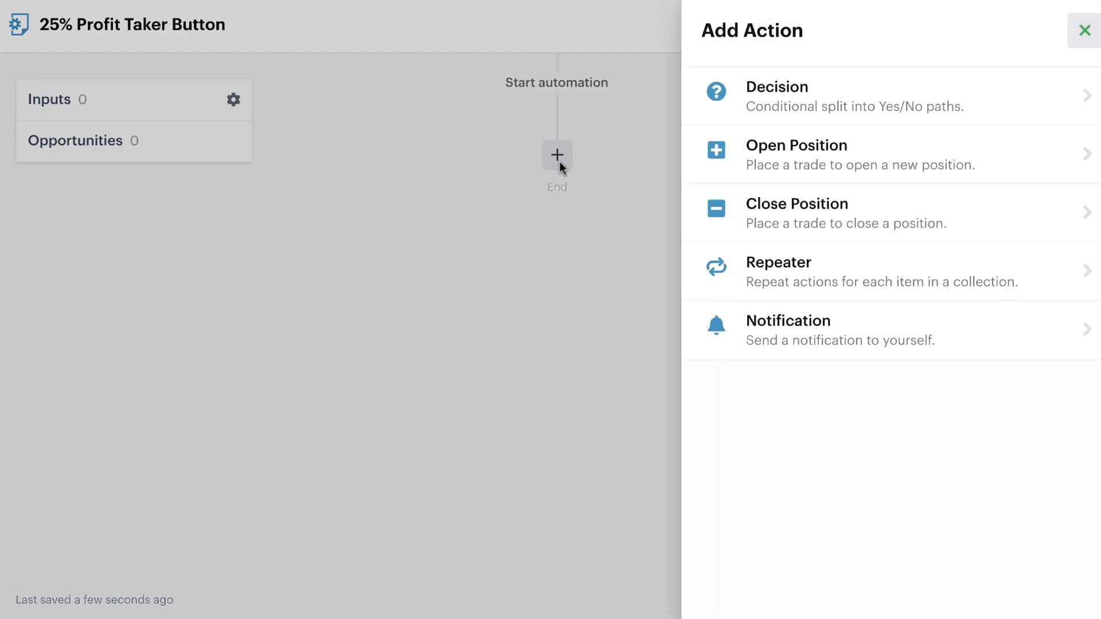
pyautogui.click(829, 275)
pyautogui.click(841, 106)
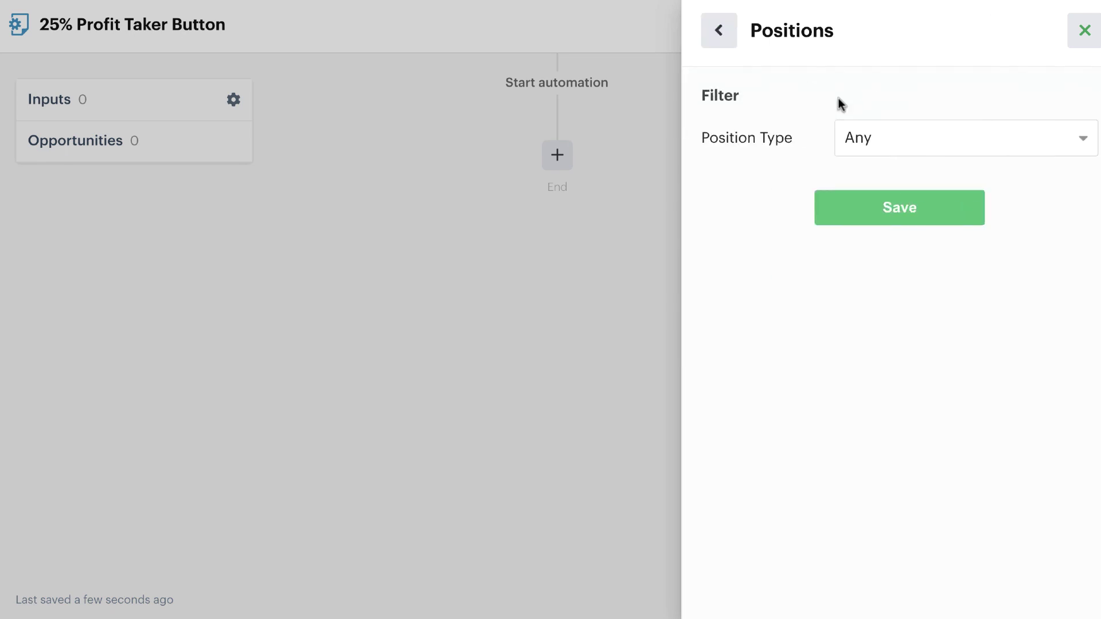
pyautogui.click(890, 209)
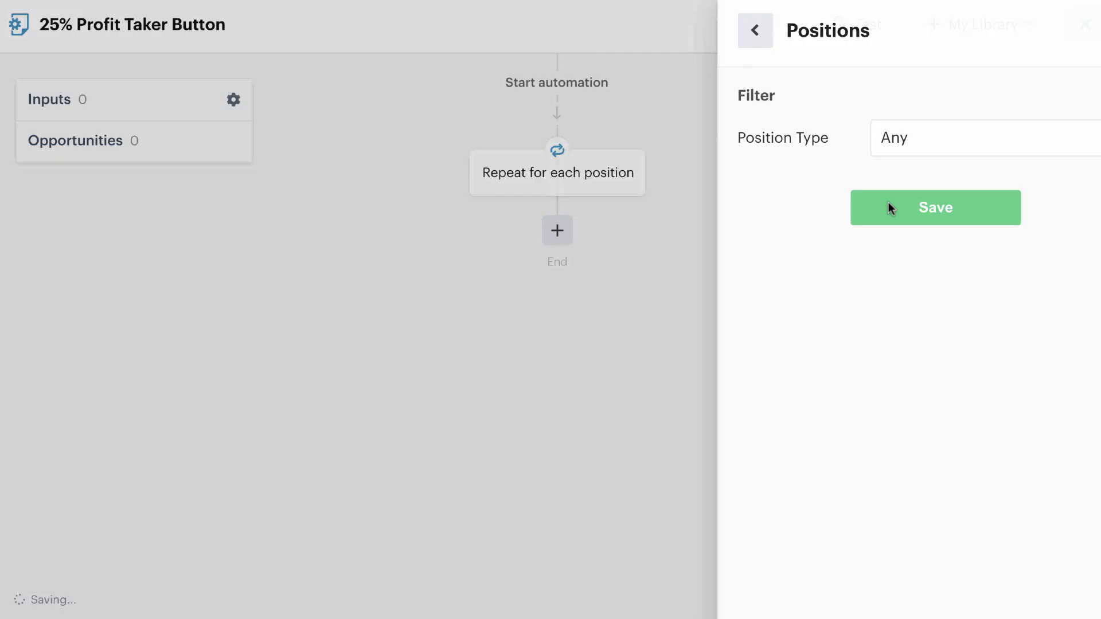
# Inside the loop, add a decision with a position premium condition on the current position
pyautogui.click(558, 230)
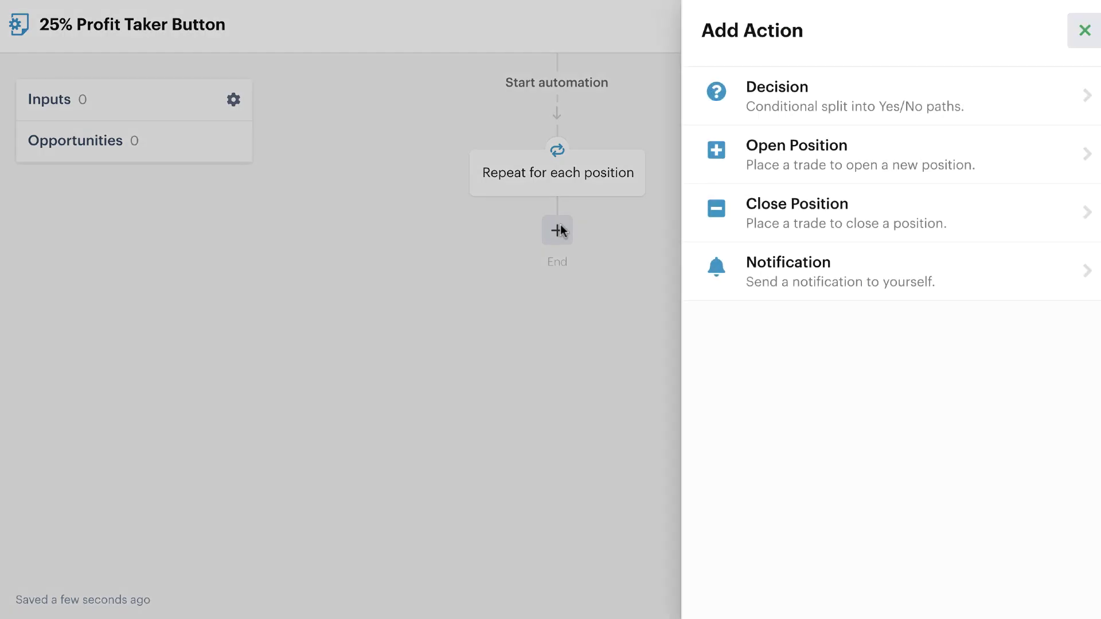
pyautogui.click(858, 105)
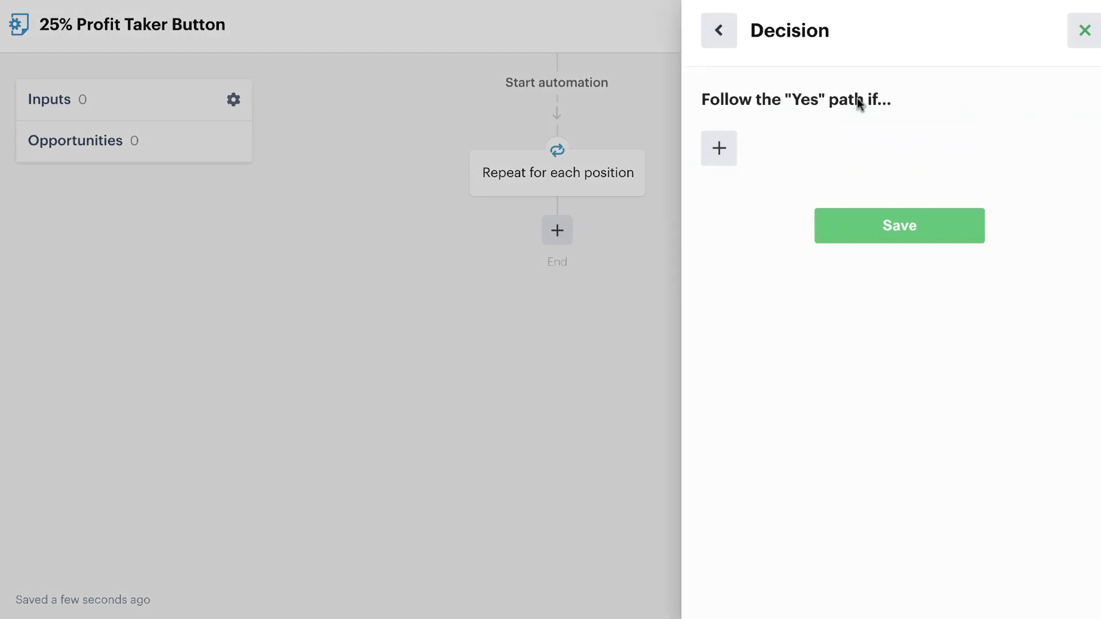
pyautogui.click(718, 148)
pyautogui.scroll(-9, 721, 152)
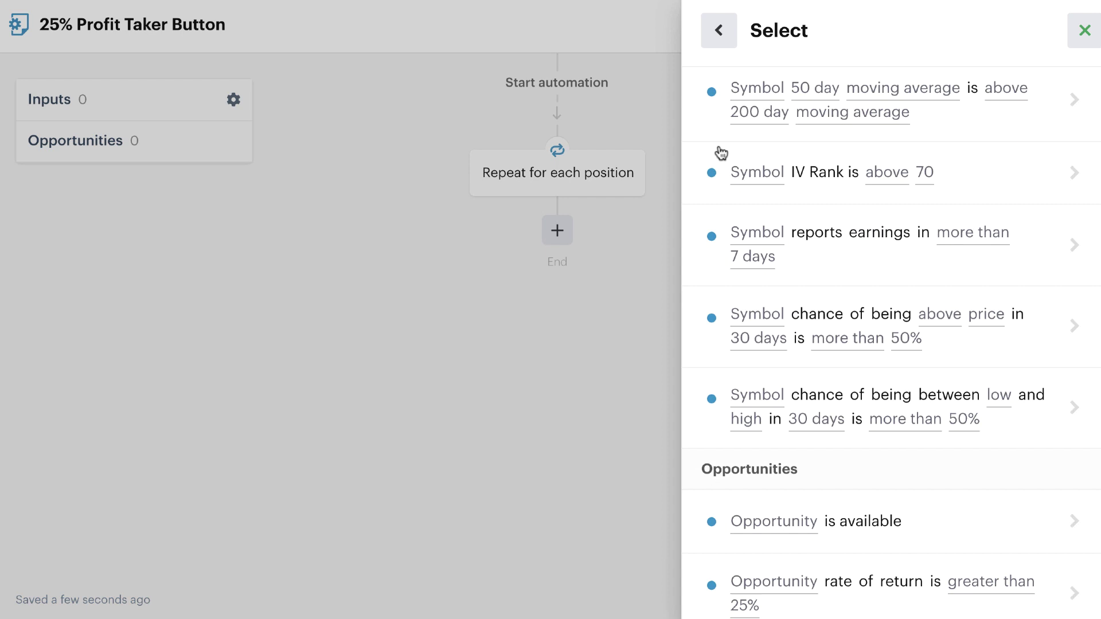
pyautogui.scroll(-3, 721, 153)
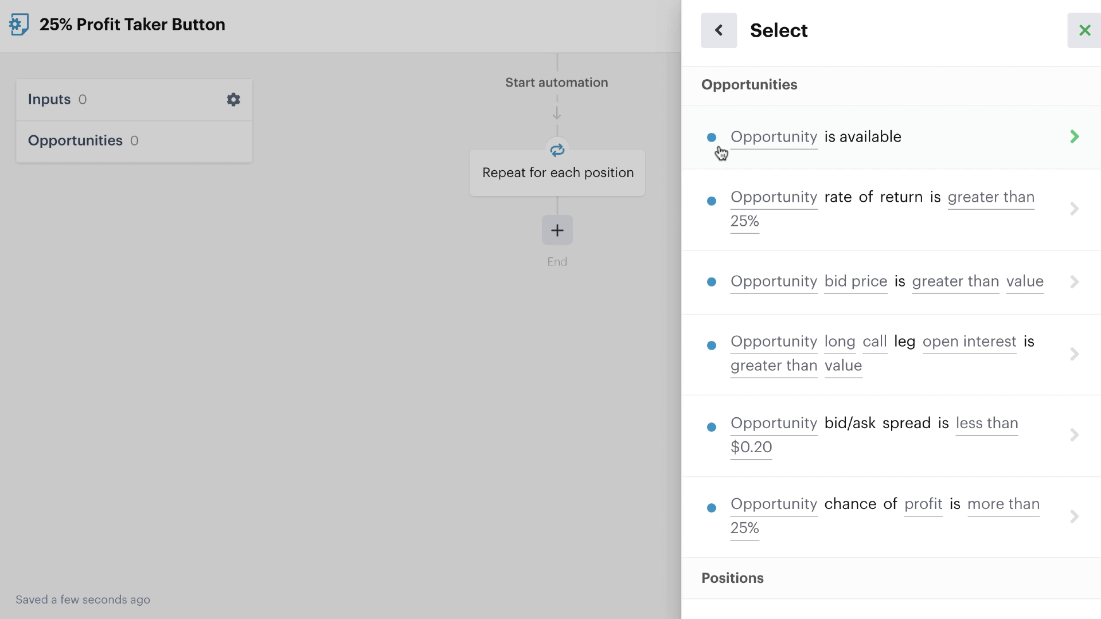
pyautogui.scroll(-8, 721, 152)
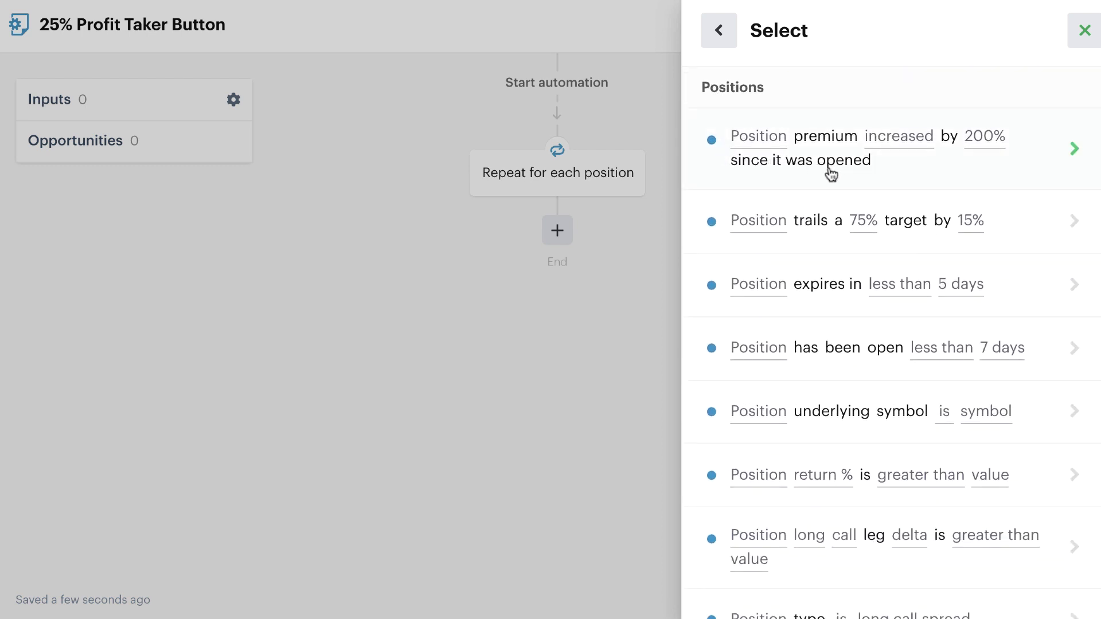
pyautogui.click(838, 166)
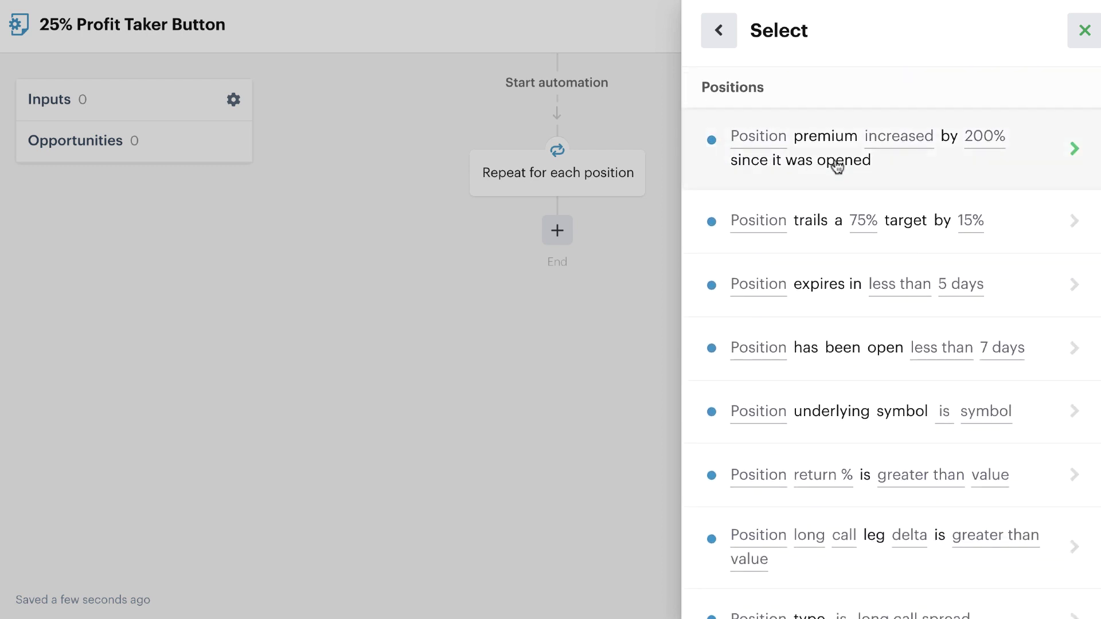
pyautogui.click(828, 205)
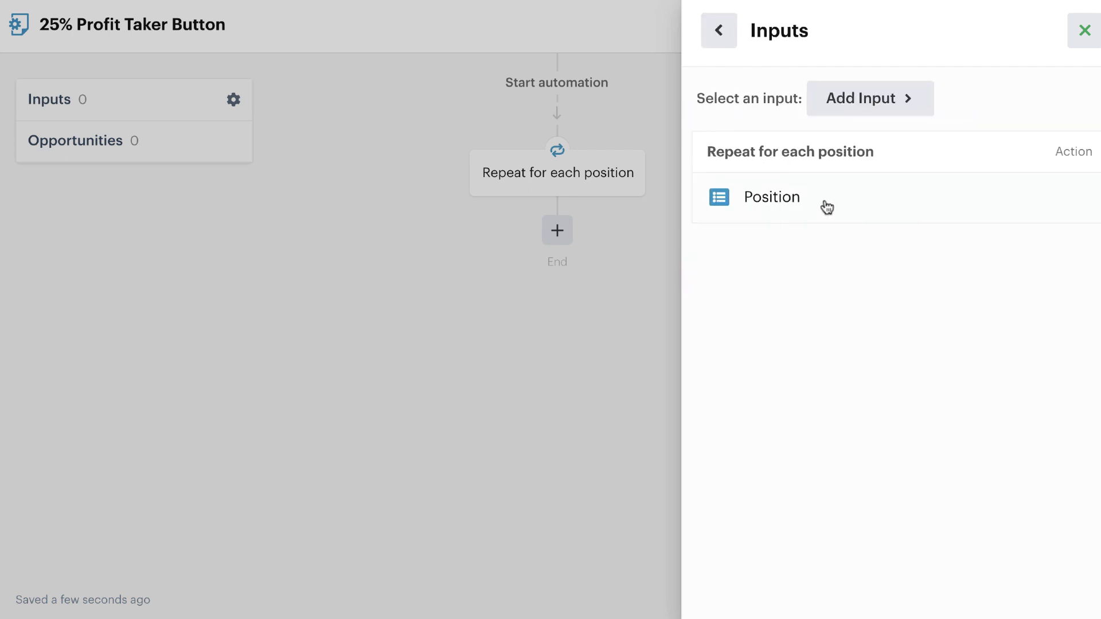
pyautogui.click(789, 202)
# Set the condition to a 25% premium decrease since opening and save the decision
pyautogui.click(880, 112)
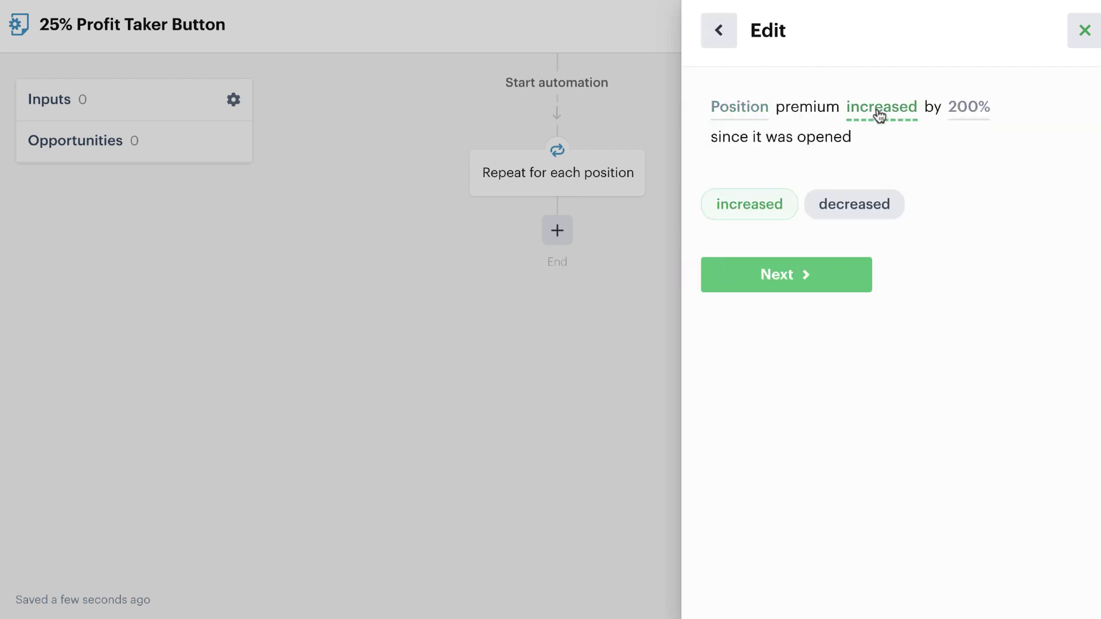
pyautogui.click(851, 201)
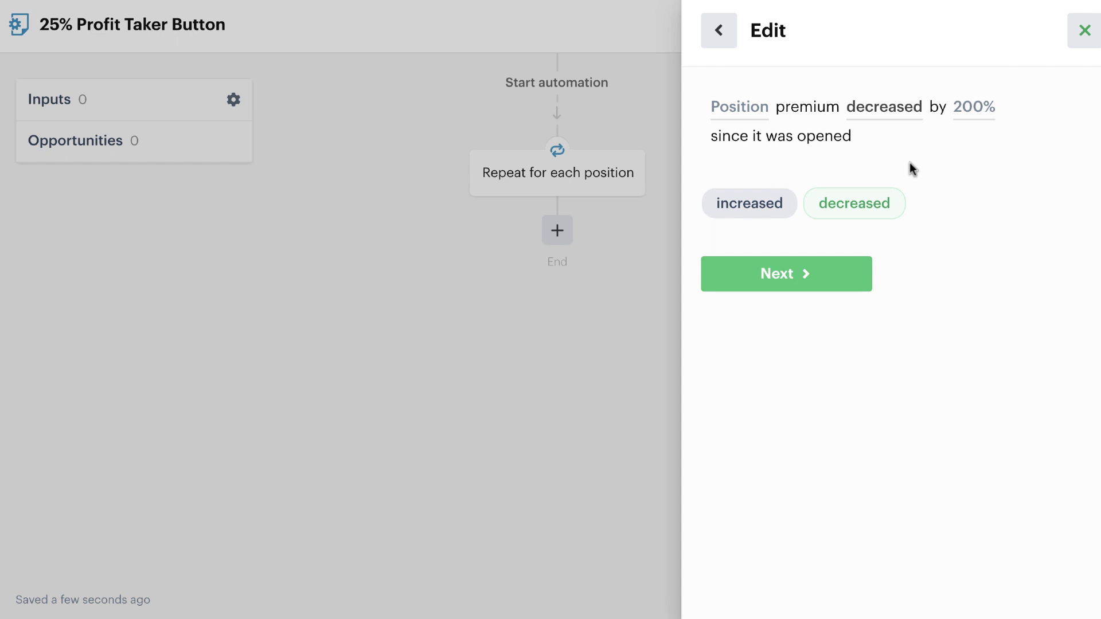
pyautogui.click(975, 109)
pyautogui.click(761, 197)
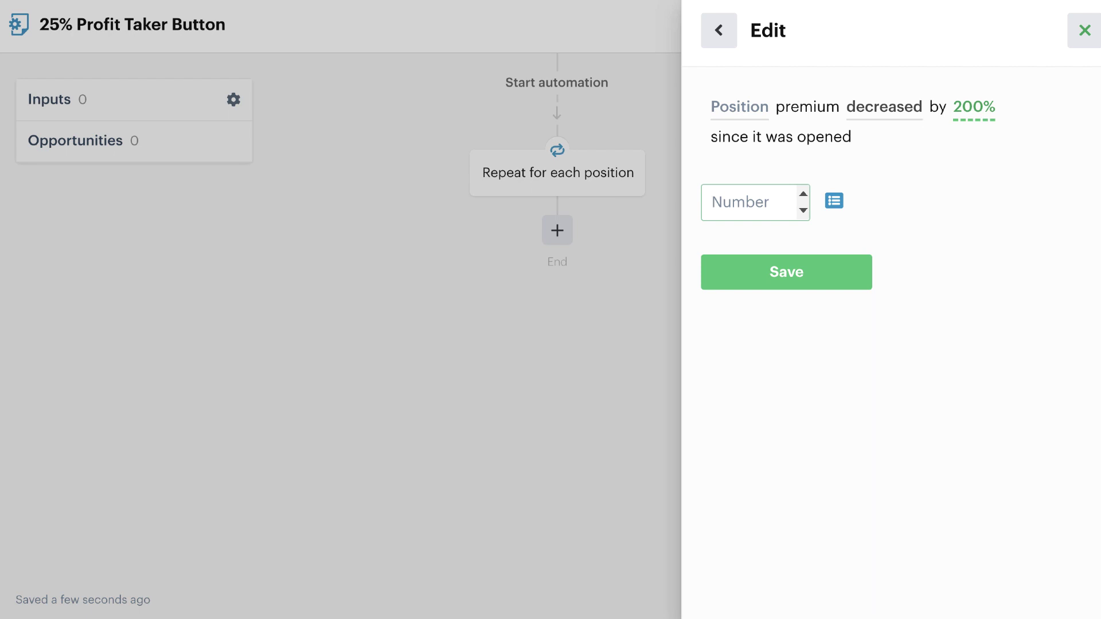
pyautogui.write('25')
pyautogui.click(766, 270)
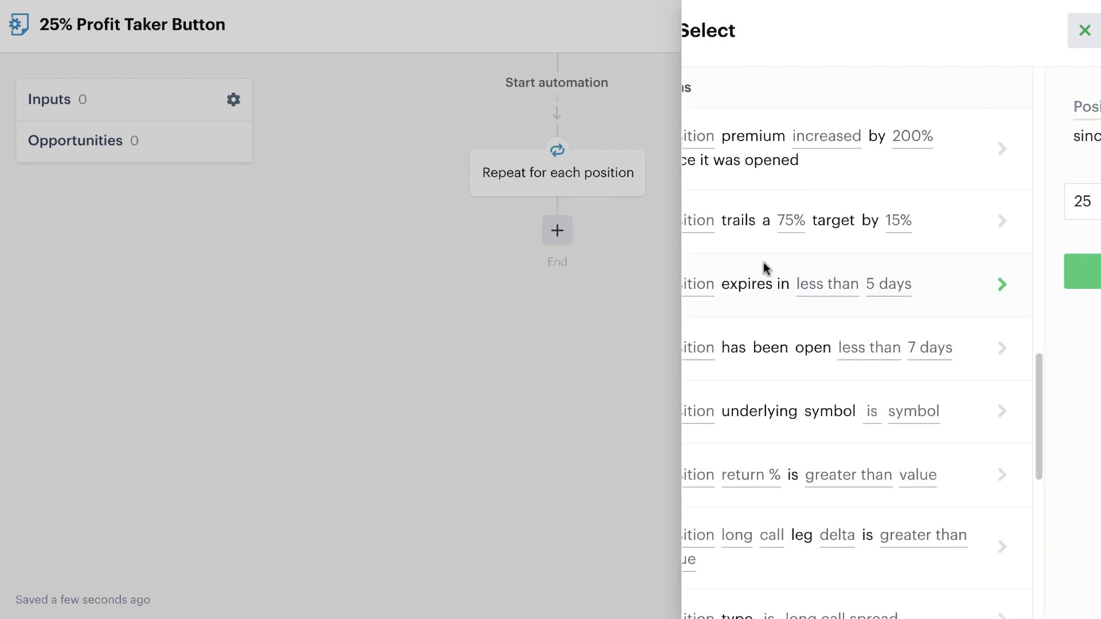
pyautogui.click(871, 291)
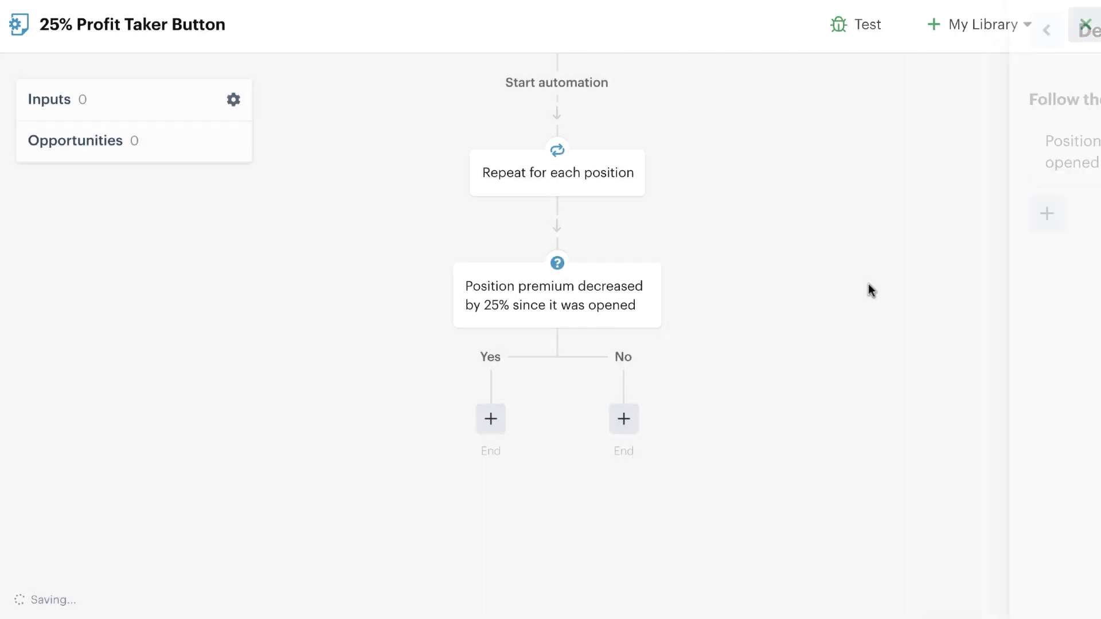
# Under the Yes branch, add a Close Position action for the loop's current position
pyautogui.moveTo(634, 186)
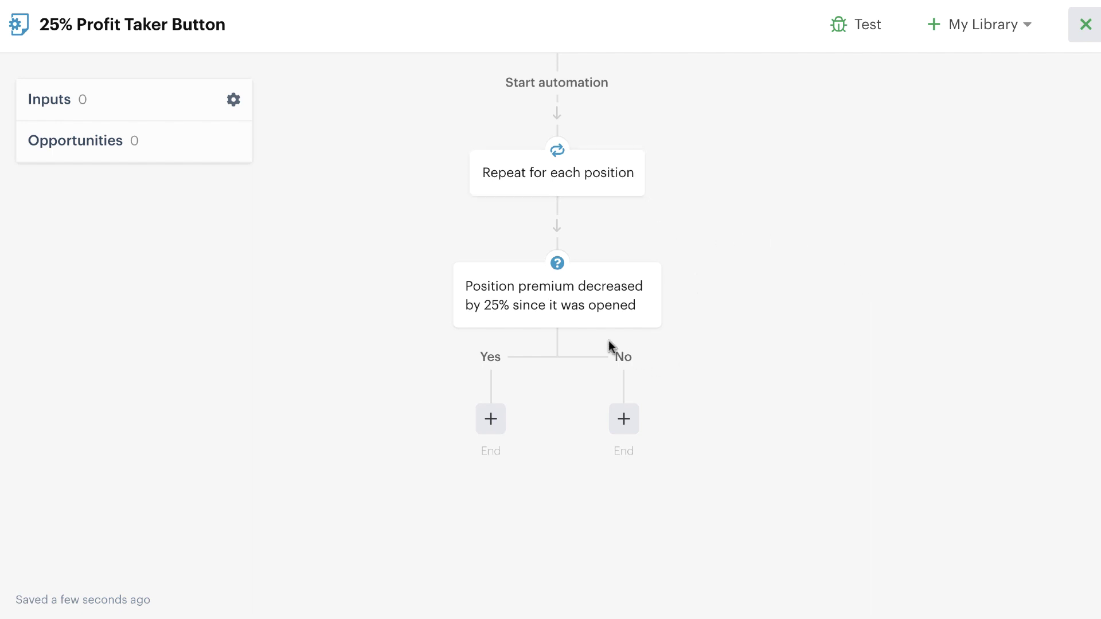
pyautogui.moveTo(586, 324)
pyautogui.click(491, 420)
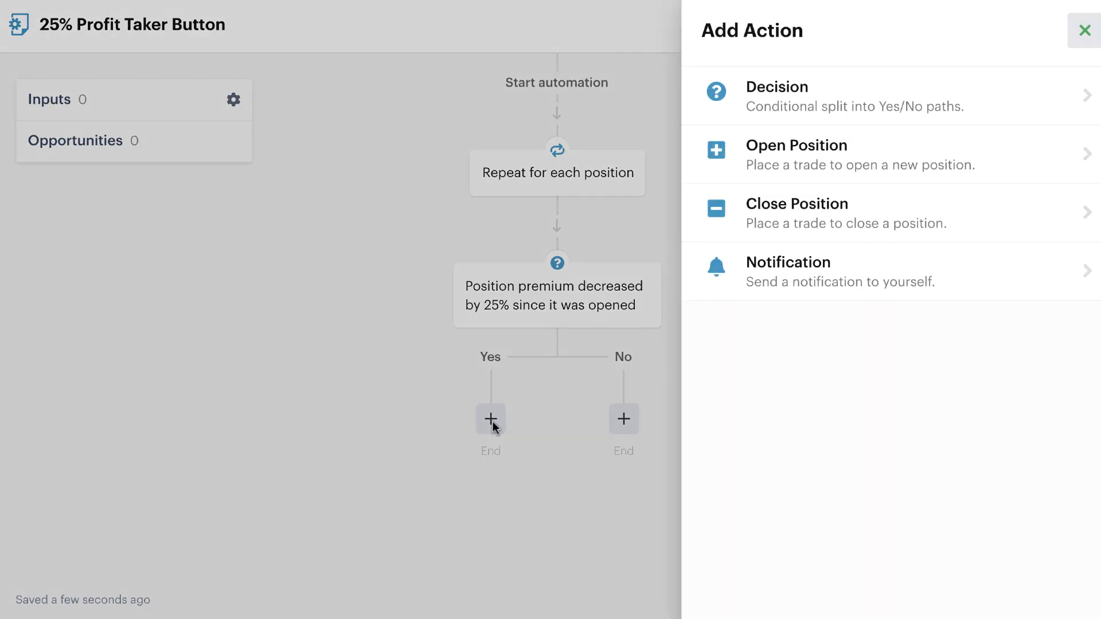
pyautogui.click(809, 226)
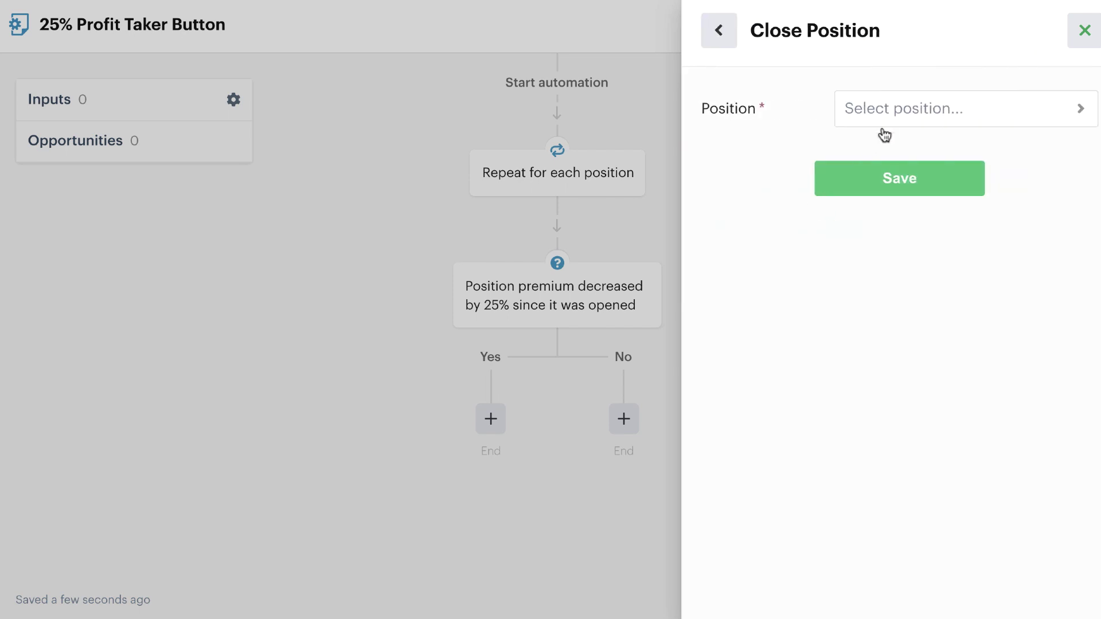
pyautogui.click(902, 110)
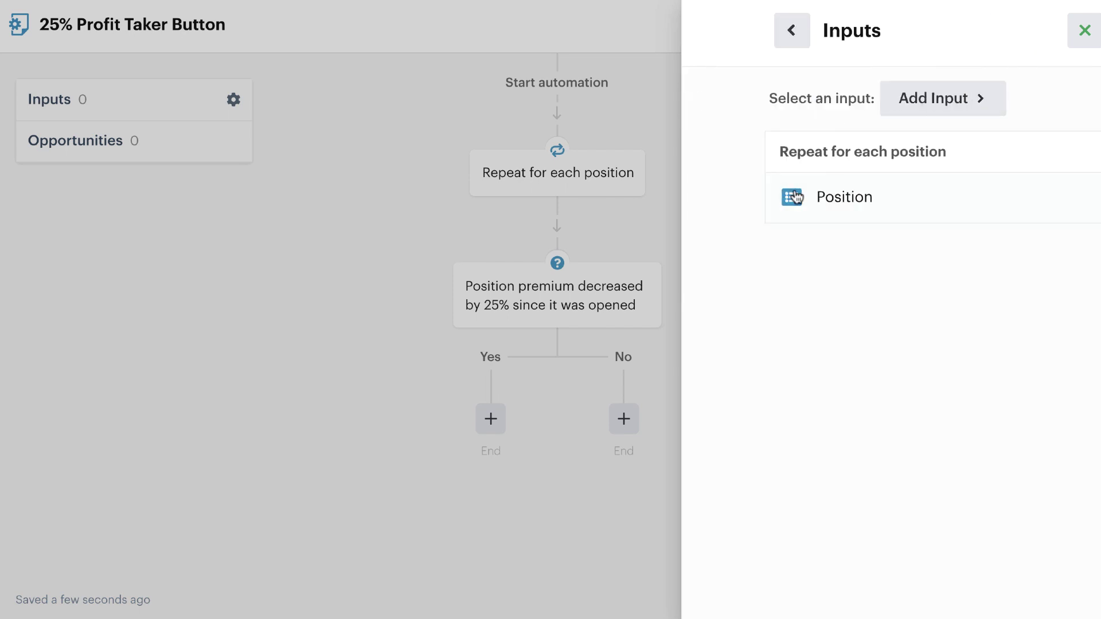
pyautogui.click(813, 192)
pyautogui.click(873, 179)
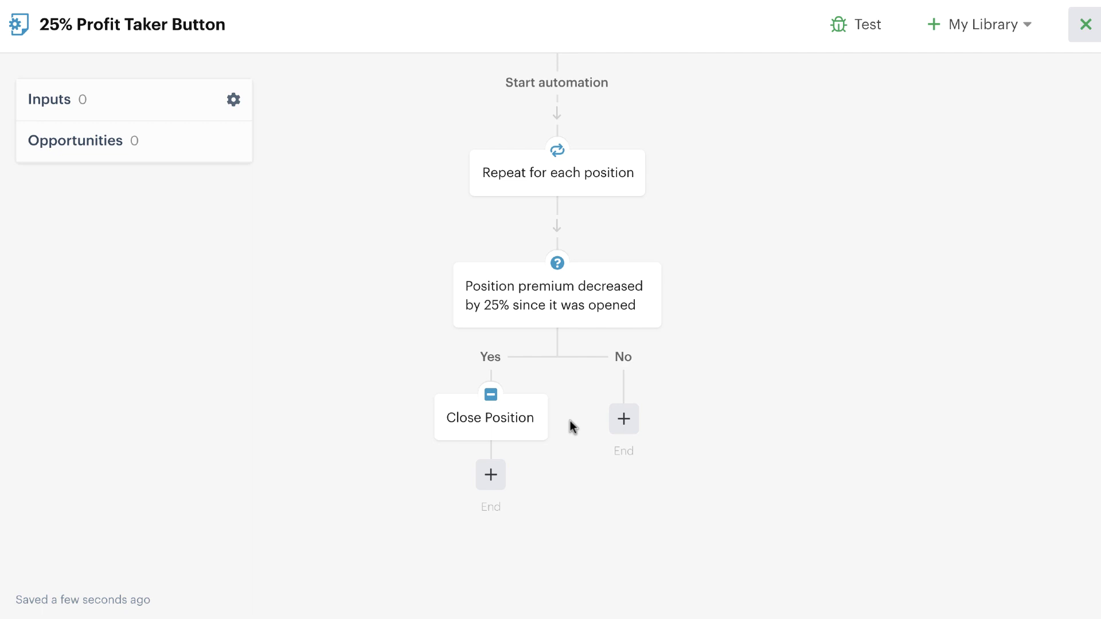
# Close the automation editor and save the 25% Profit Taker button
pyautogui.click(1084, 26)
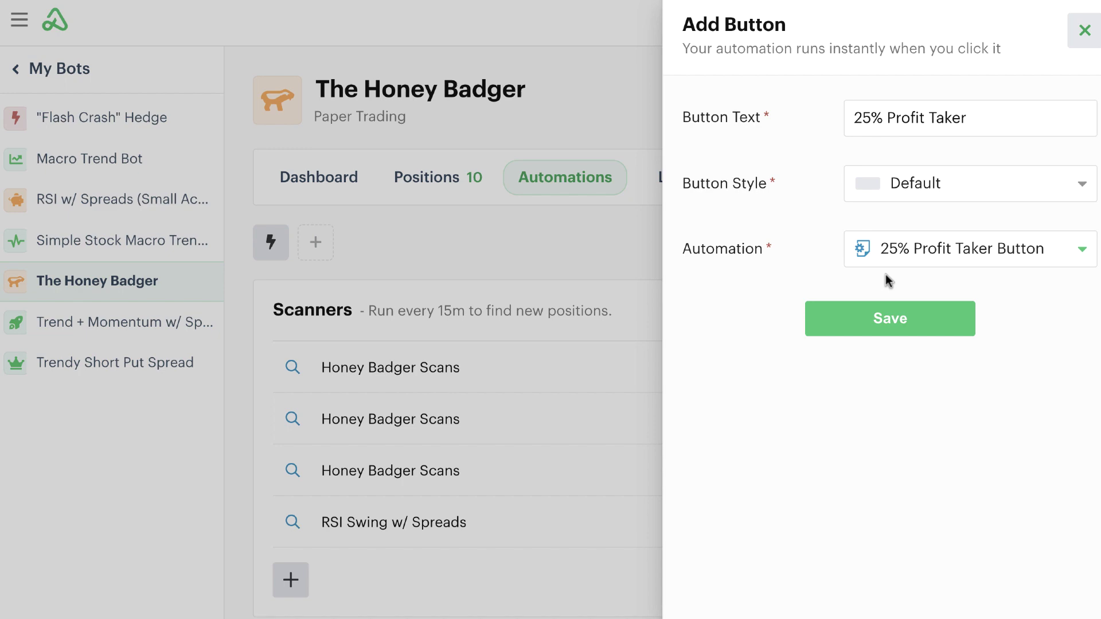
pyautogui.click(887, 318)
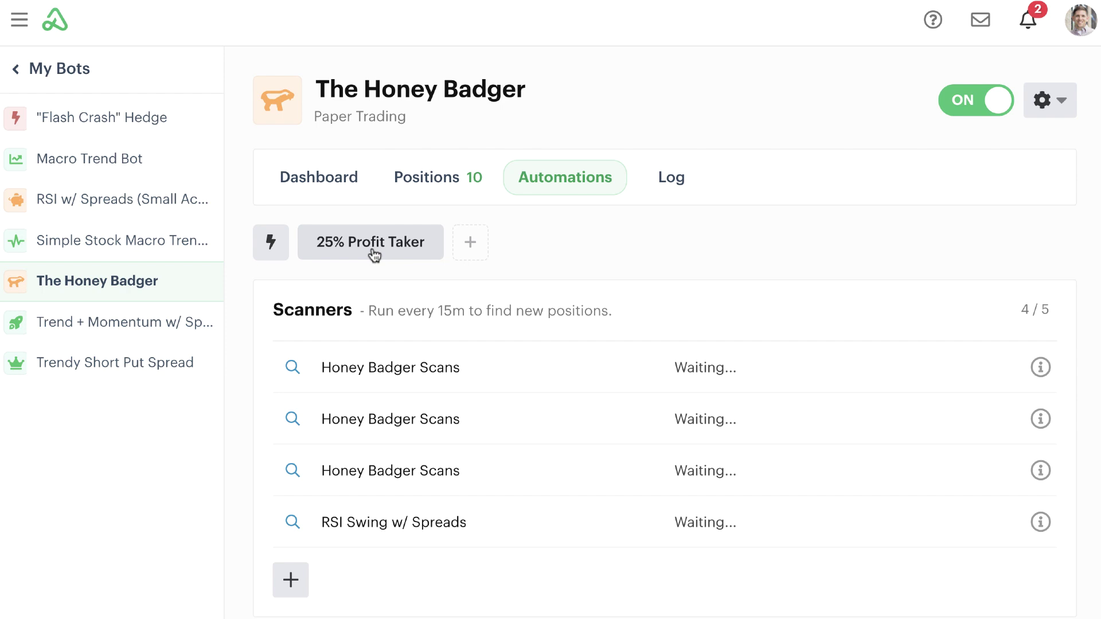
pyautogui.click(433, 181)
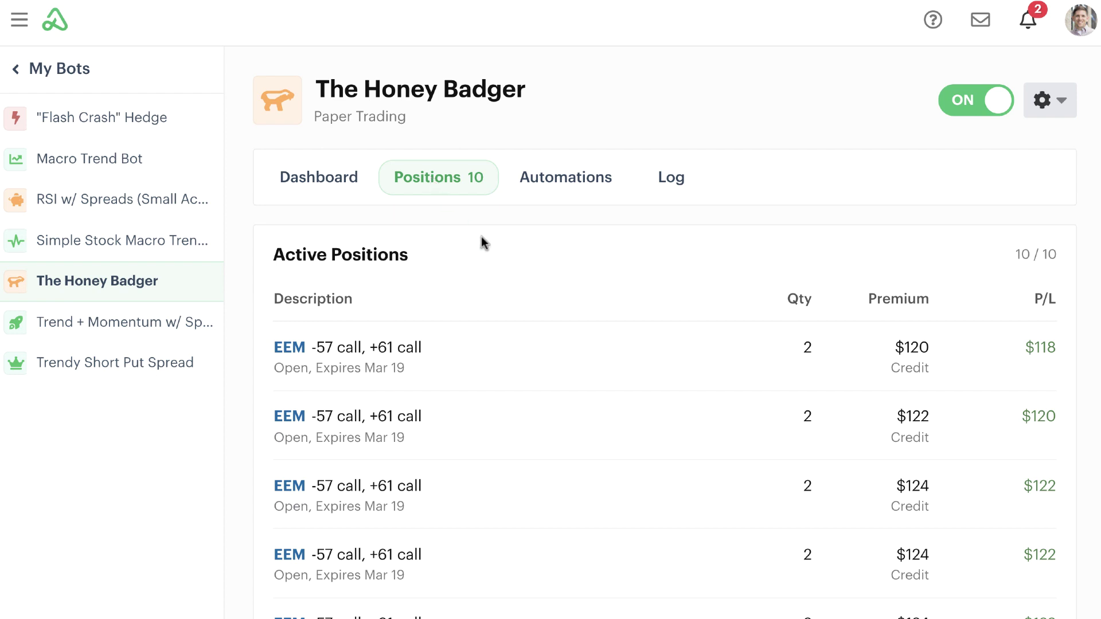
pyautogui.scroll(-3, 482, 238)
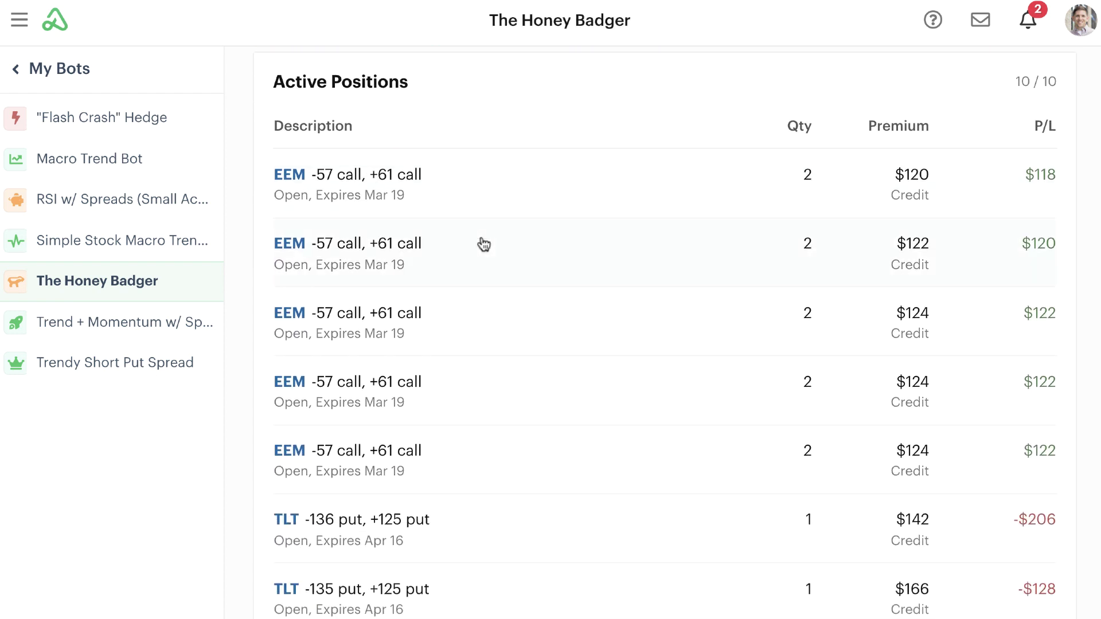
pyautogui.scroll(-1, 483, 245)
pyautogui.click(496, 271)
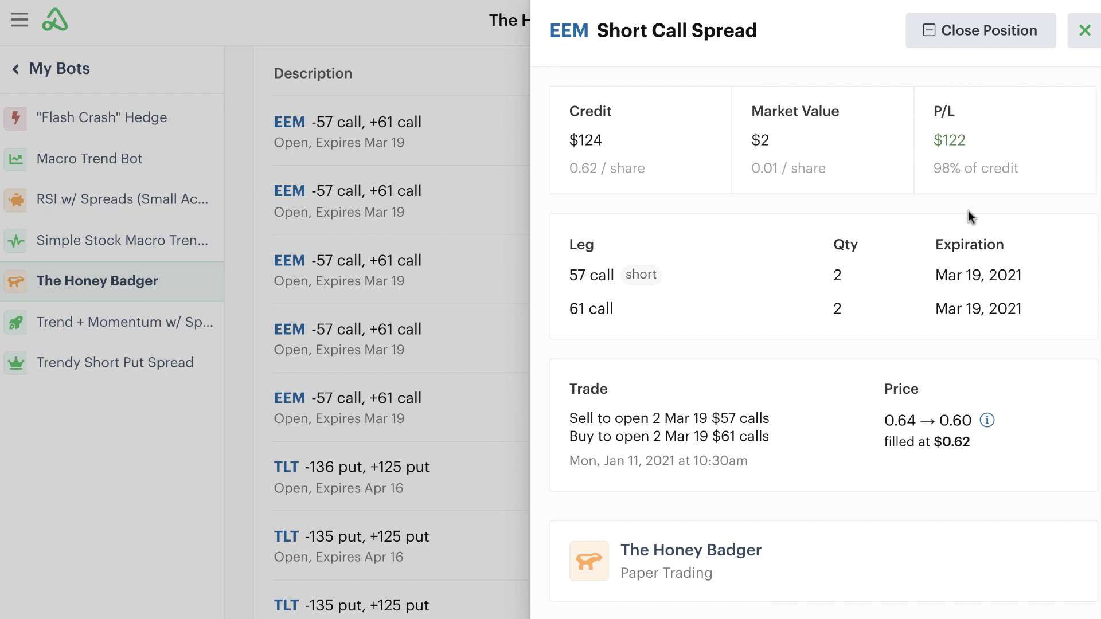
pyautogui.click(1084, 30)
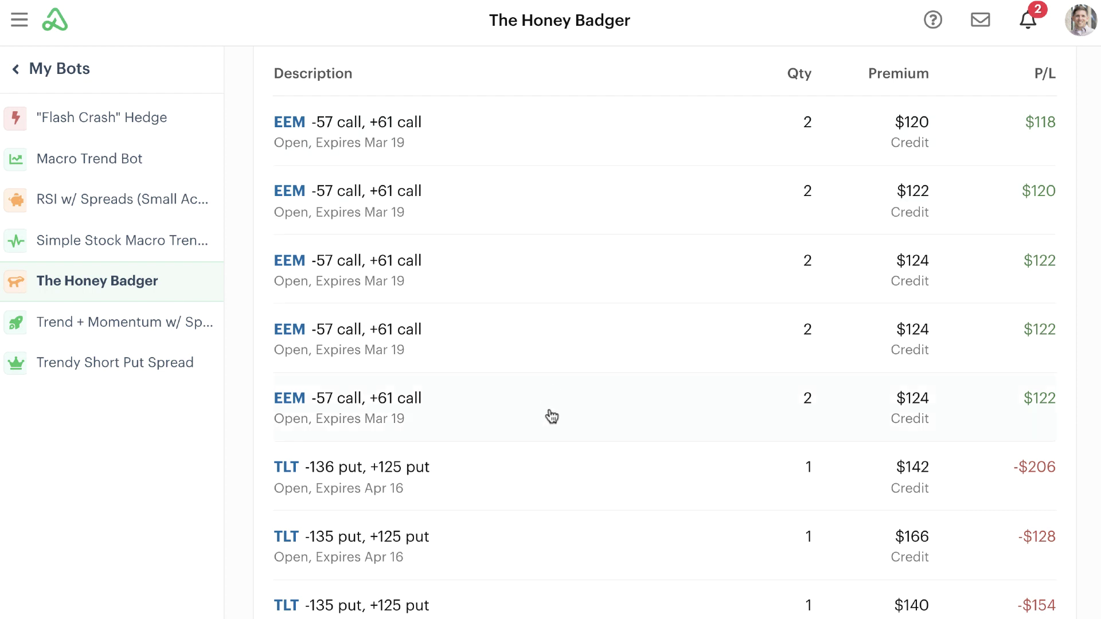
pyautogui.scroll(4, 577, 142)
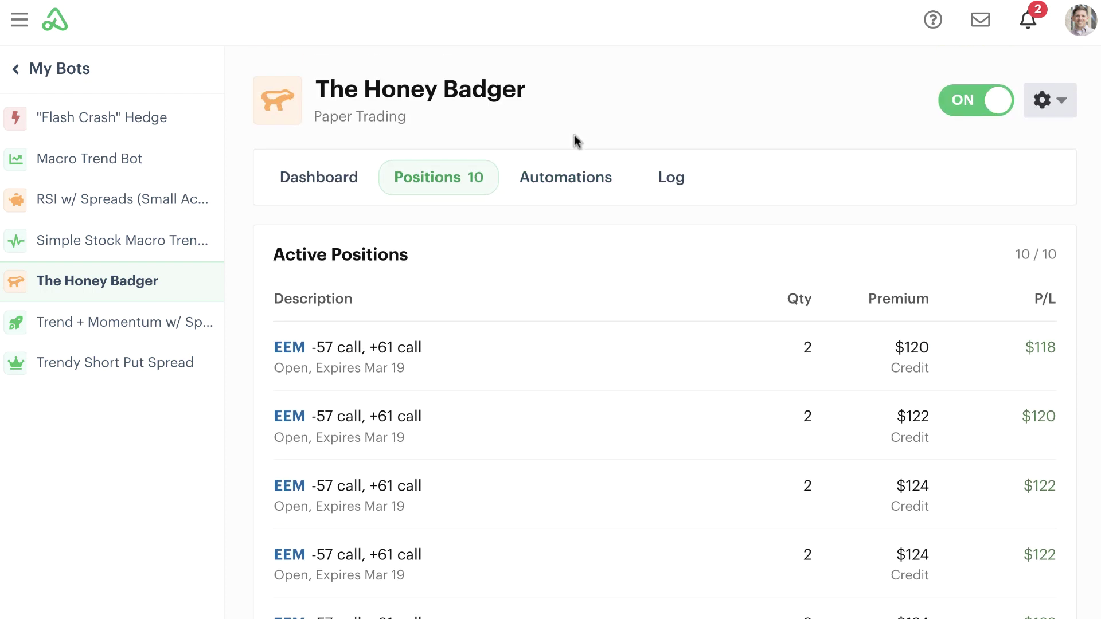
# Run the 25% Profit Taker button, then check the 5 remaining positions
pyautogui.click(566, 177)
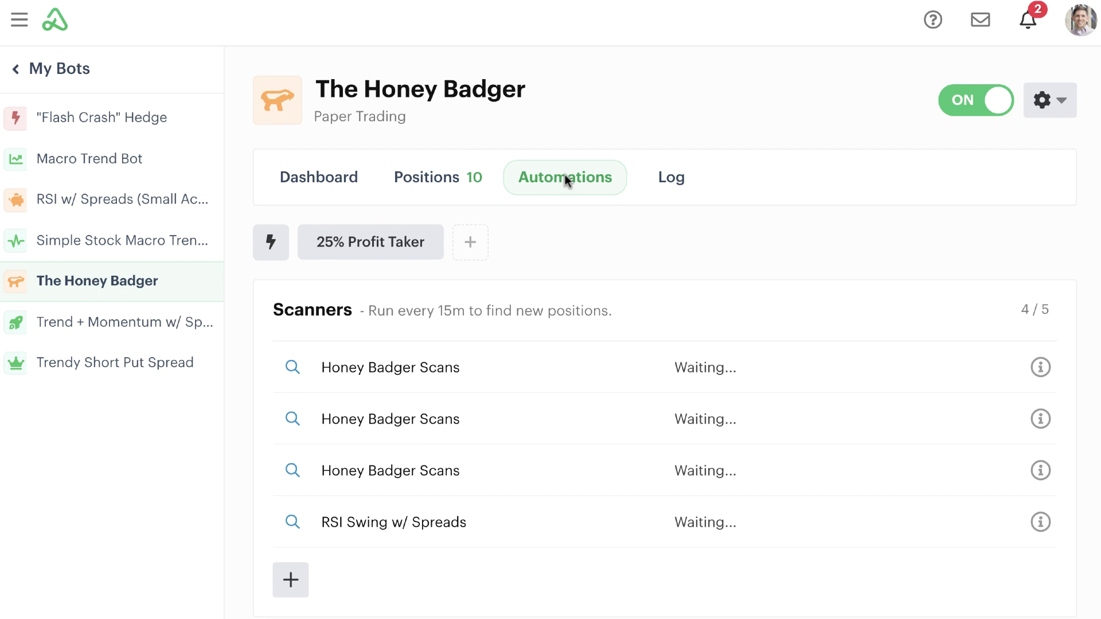
pyautogui.click(381, 252)
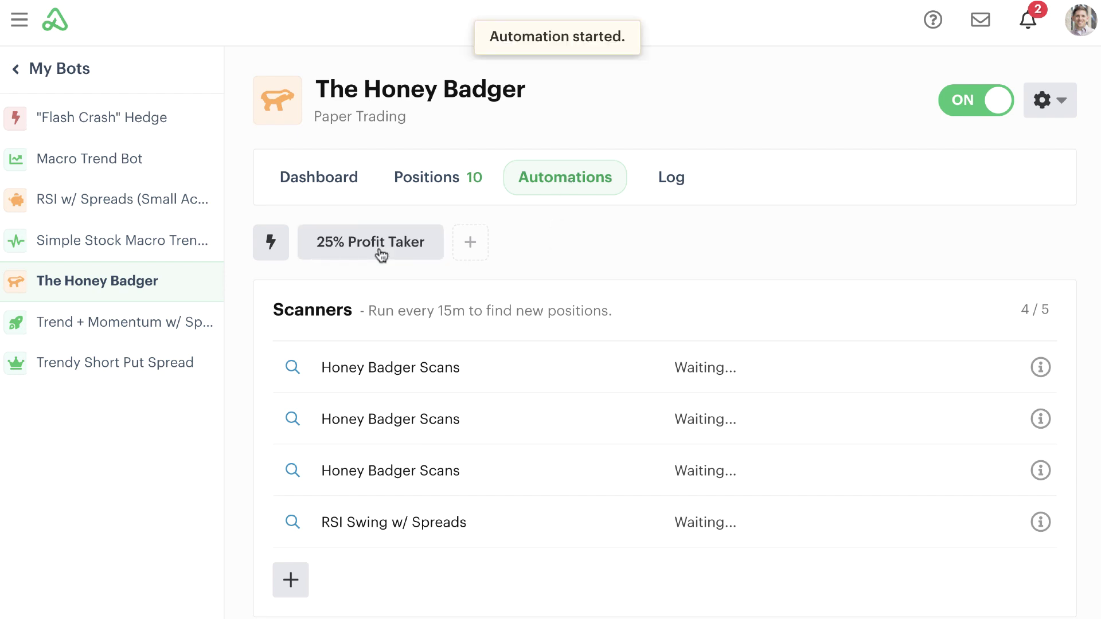
pyautogui.click(429, 180)
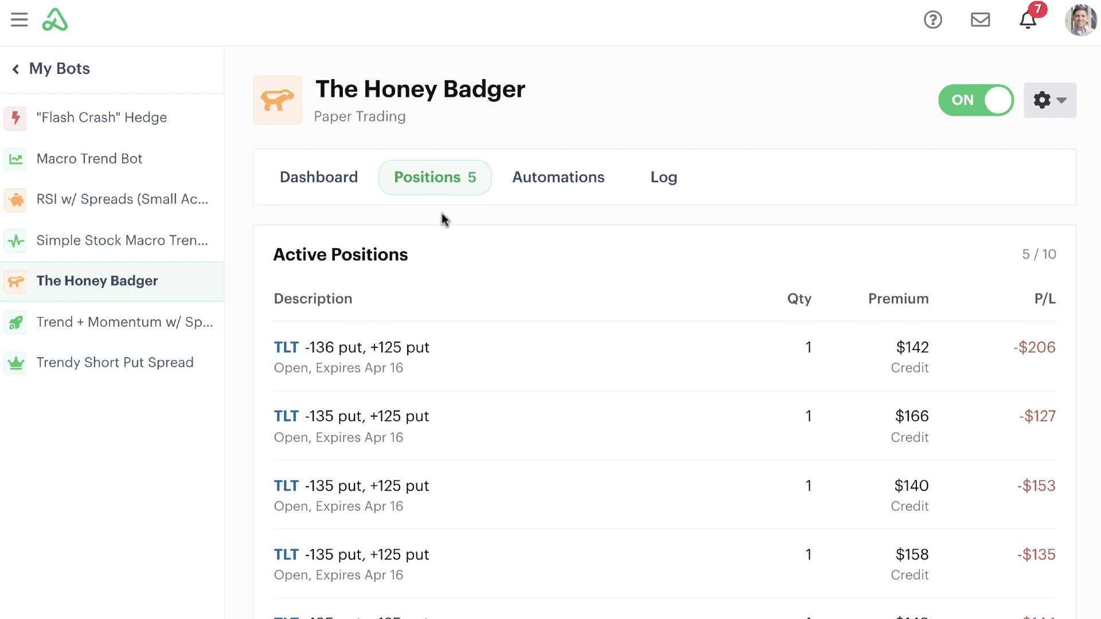
# View the bot's Log showing the 25% Profit Taker Button run as Done
pyautogui.click(563, 179)
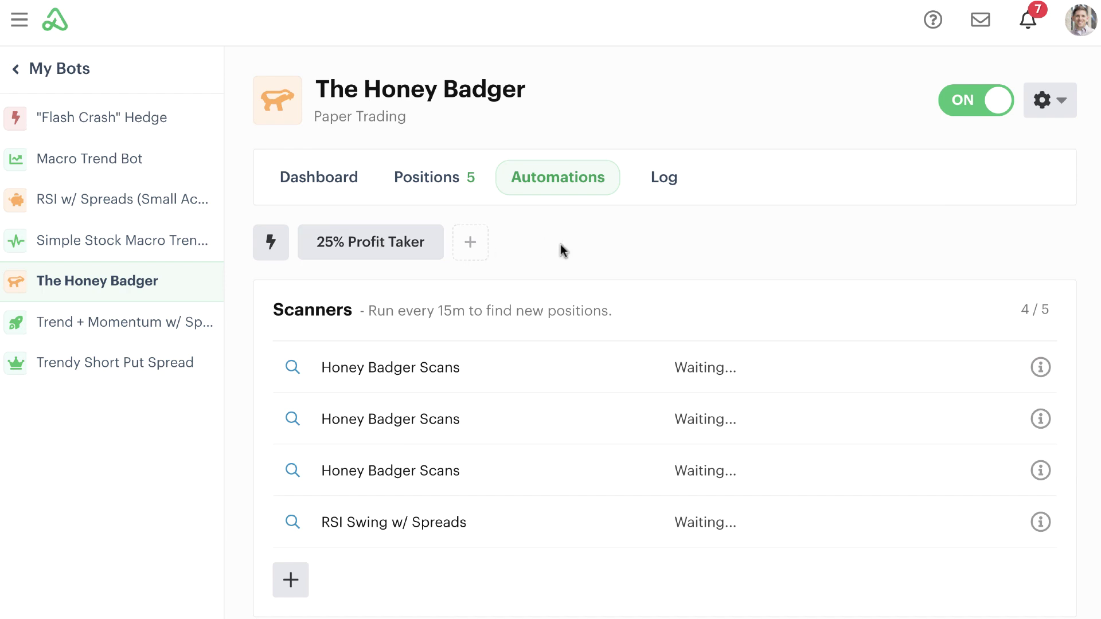
pyautogui.click(666, 181)
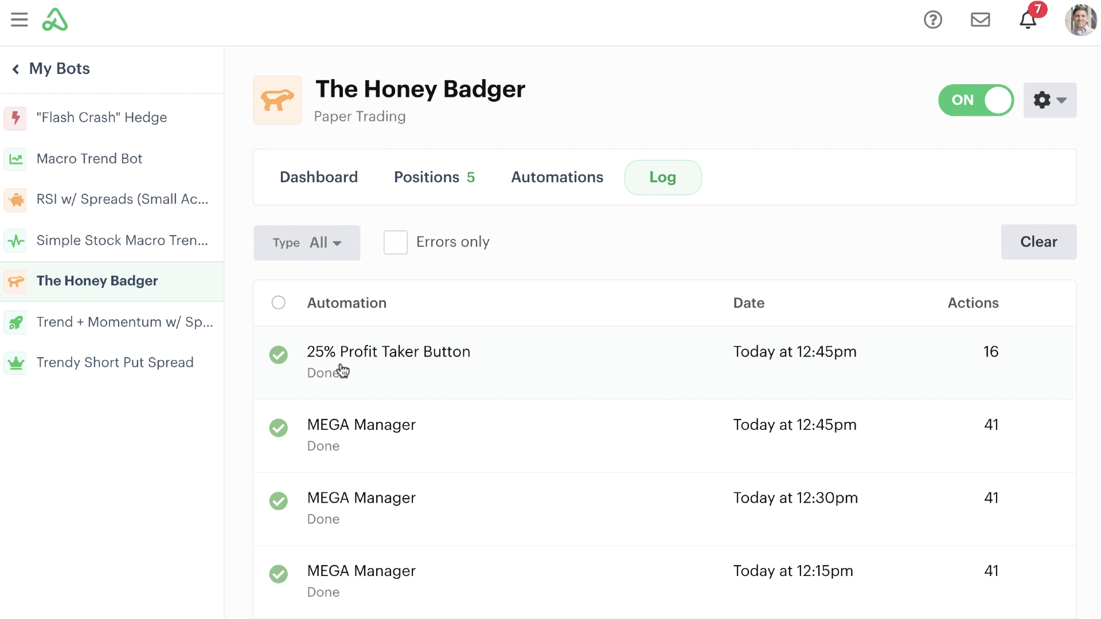
pyautogui.click(569, 363)
pyautogui.scroll(-2, 678, 240)
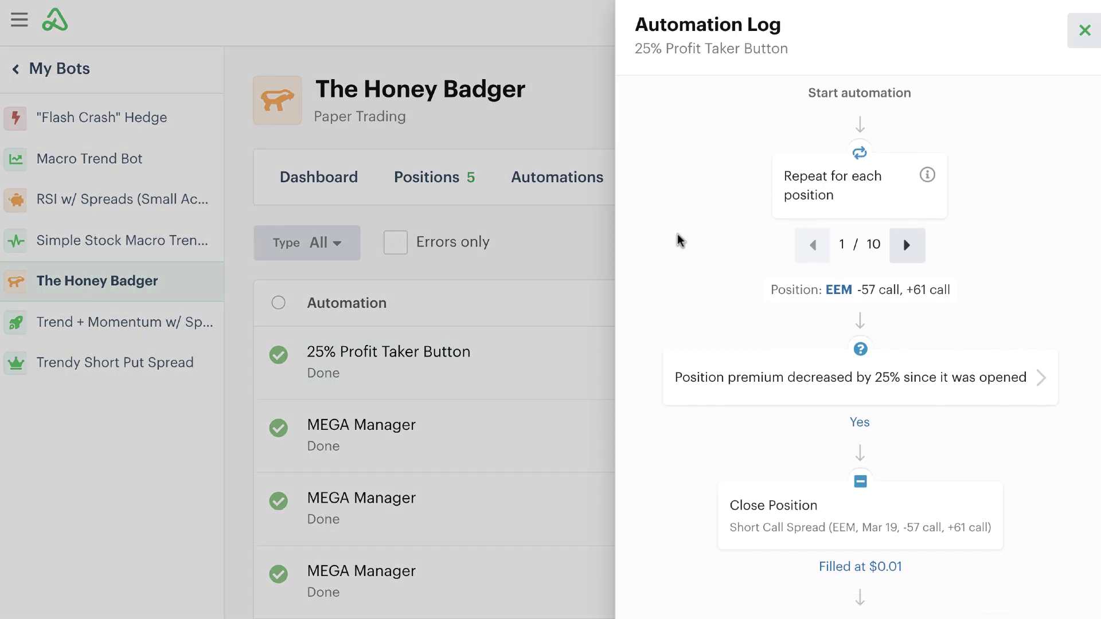
pyautogui.scroll(-2, 678, 239)
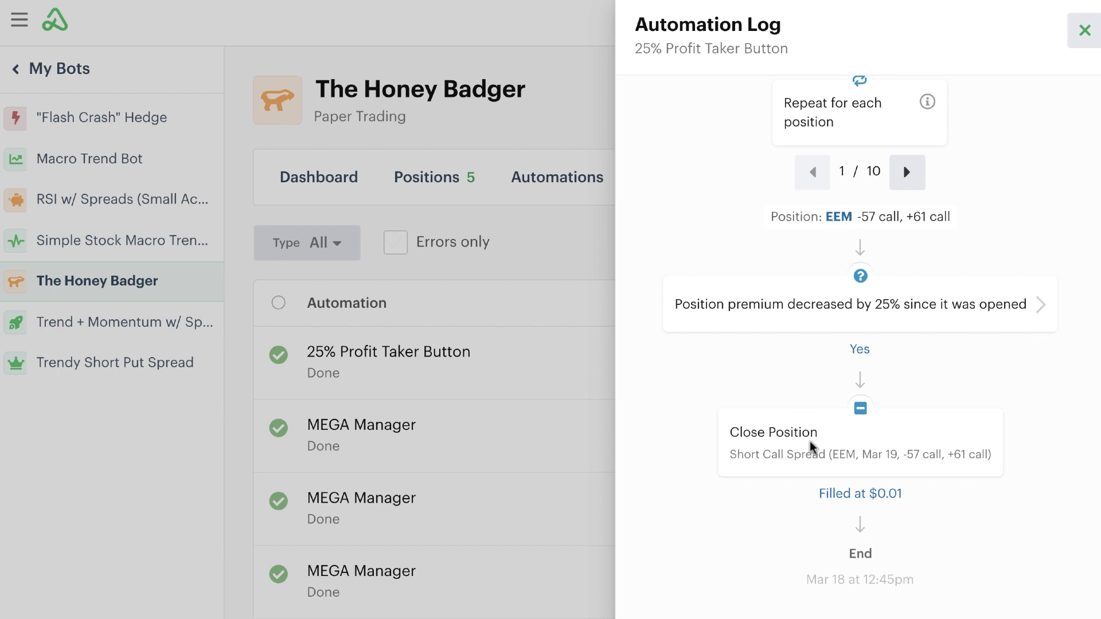
pyautogui.click(907, 173)
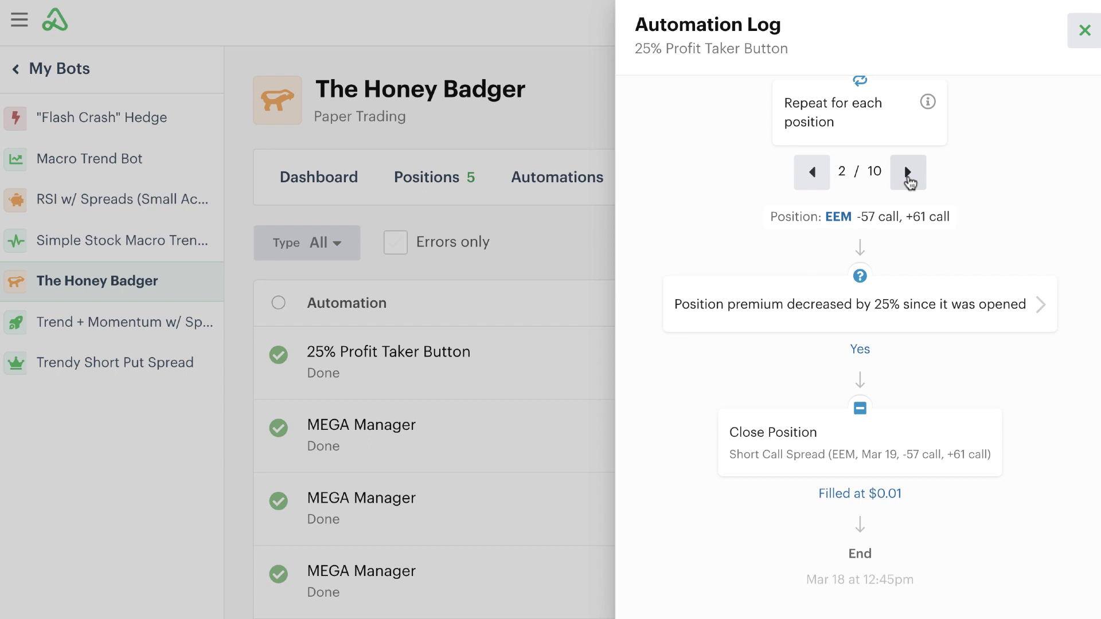
pyautogui.click(908, 173)
pyautogui.click(909, 174)
pyautogui.click(909, 180)
pyautogui.click(910, 179)
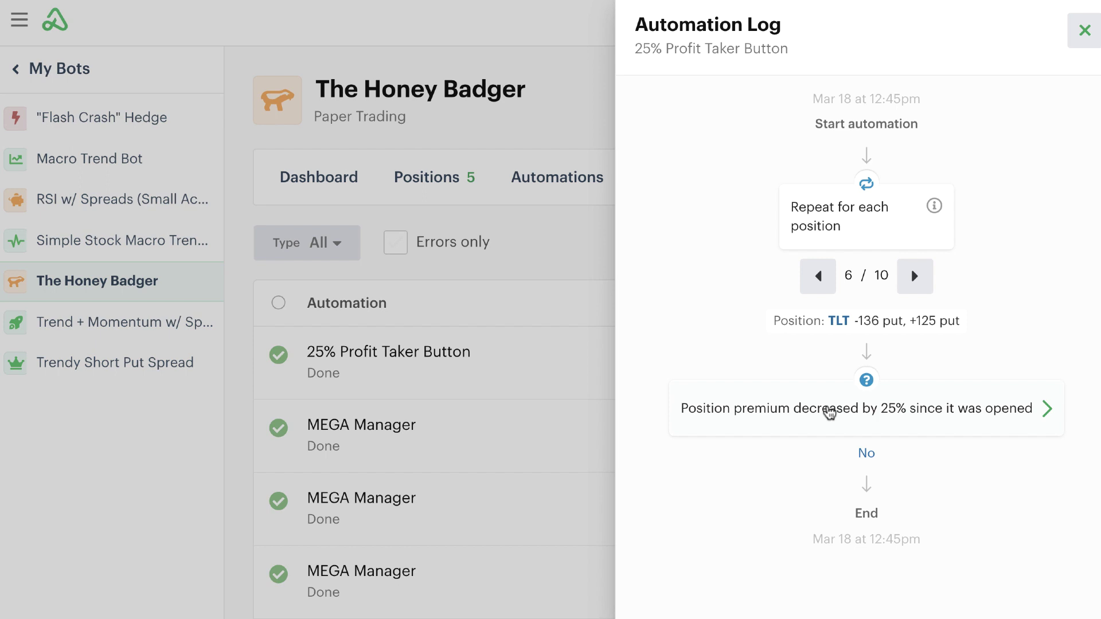
pyautogui.click(829, 413)
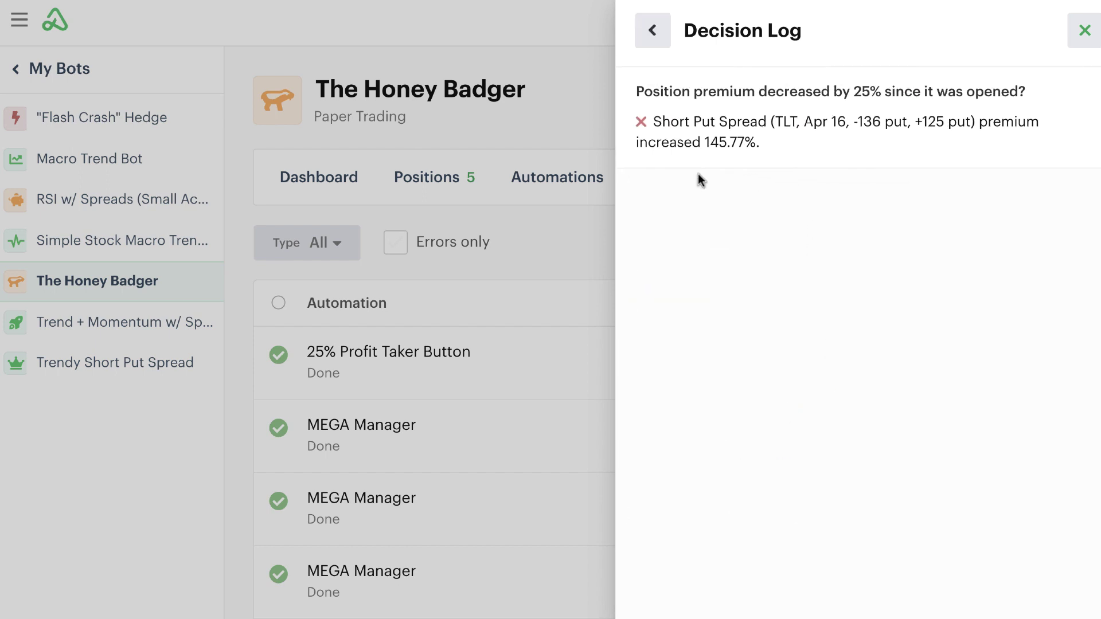
pyautogui.click(652, 30)
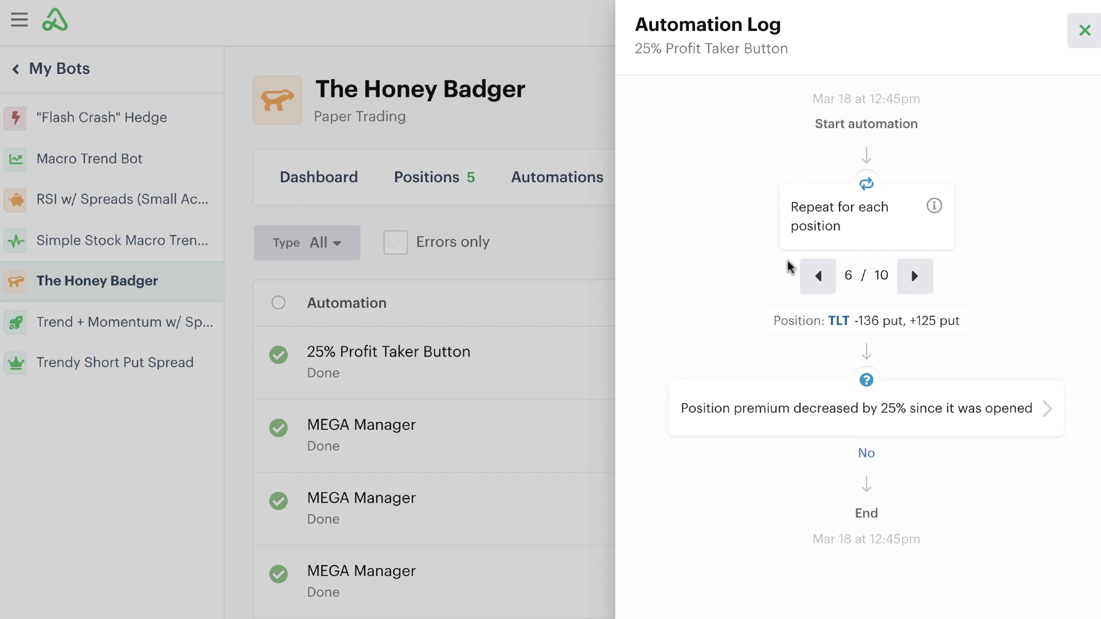
pyautogui.click(1082, 41)
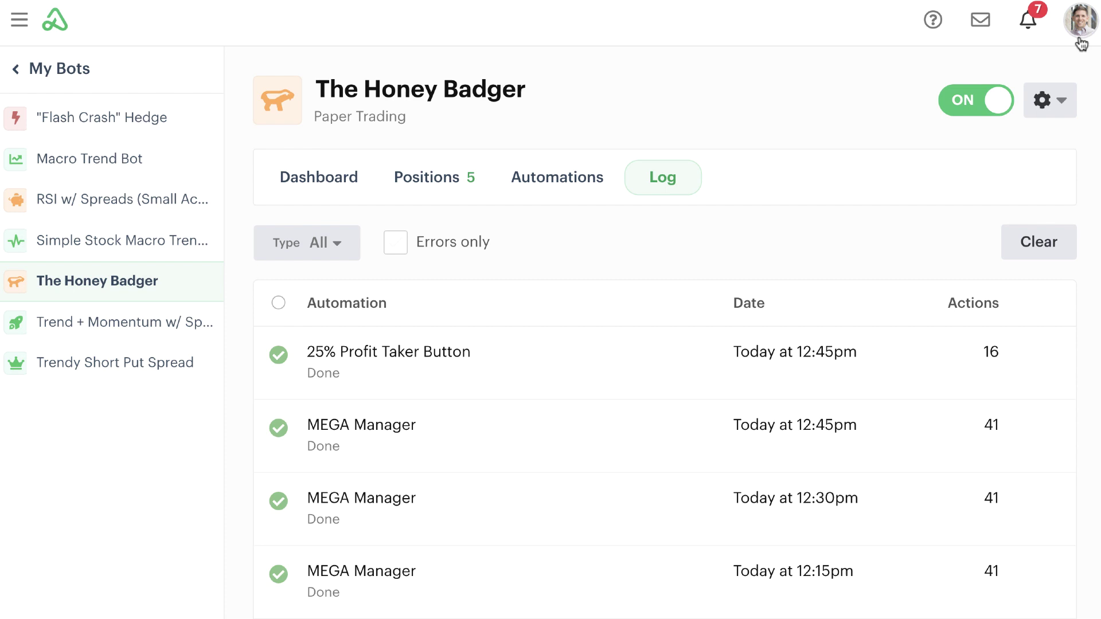
# Return to The Honey Badger's Automations tab and scroll to the 25% Profit Taker button
pyautogui.click(553, 177)
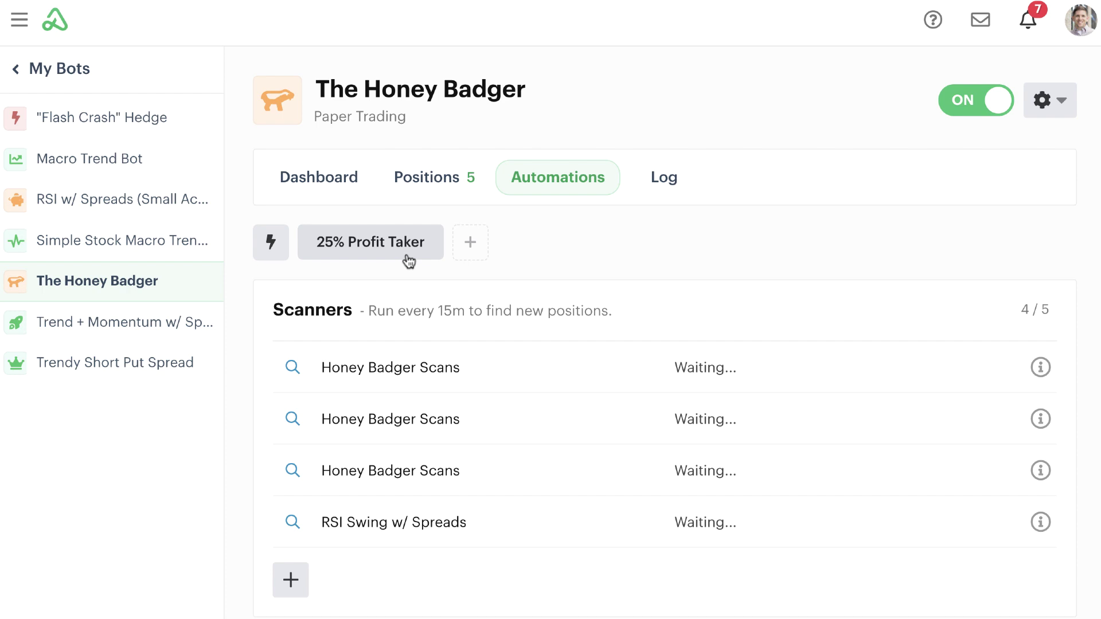
pyautogui.scroll(-5, 408, 258)
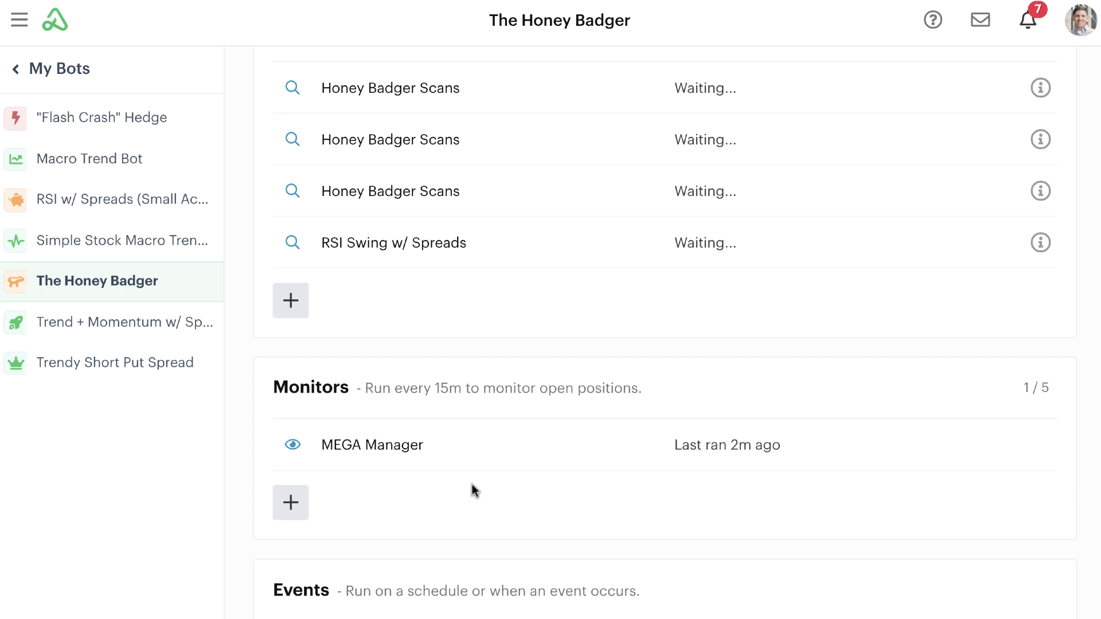
pyautogui.scroll(5, 472, 484)
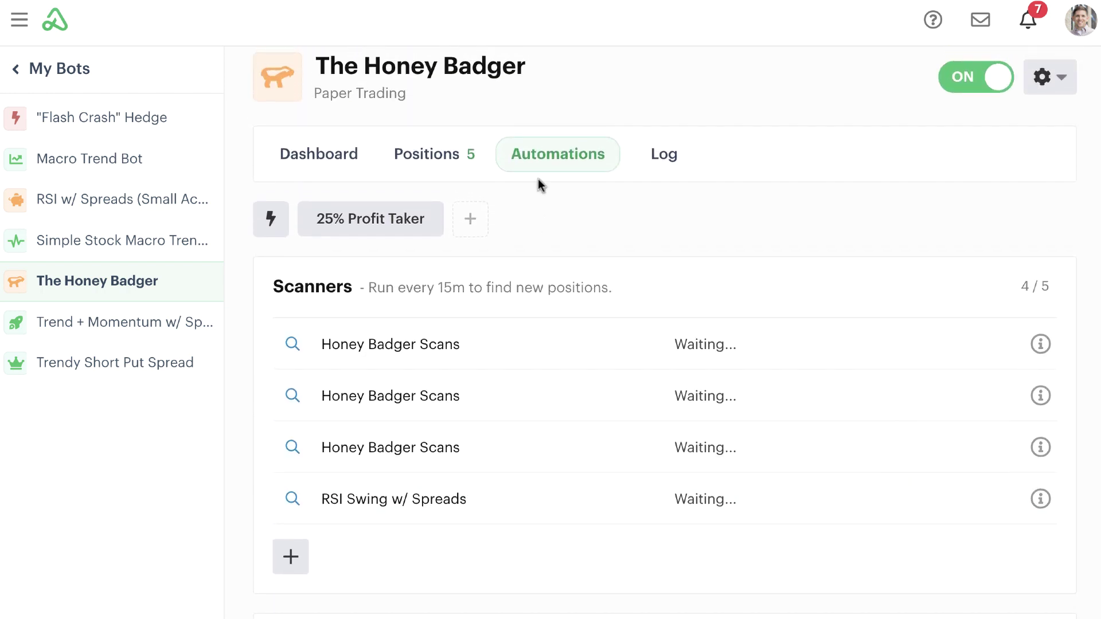
pyautogui.scroll(1, 501, 237)
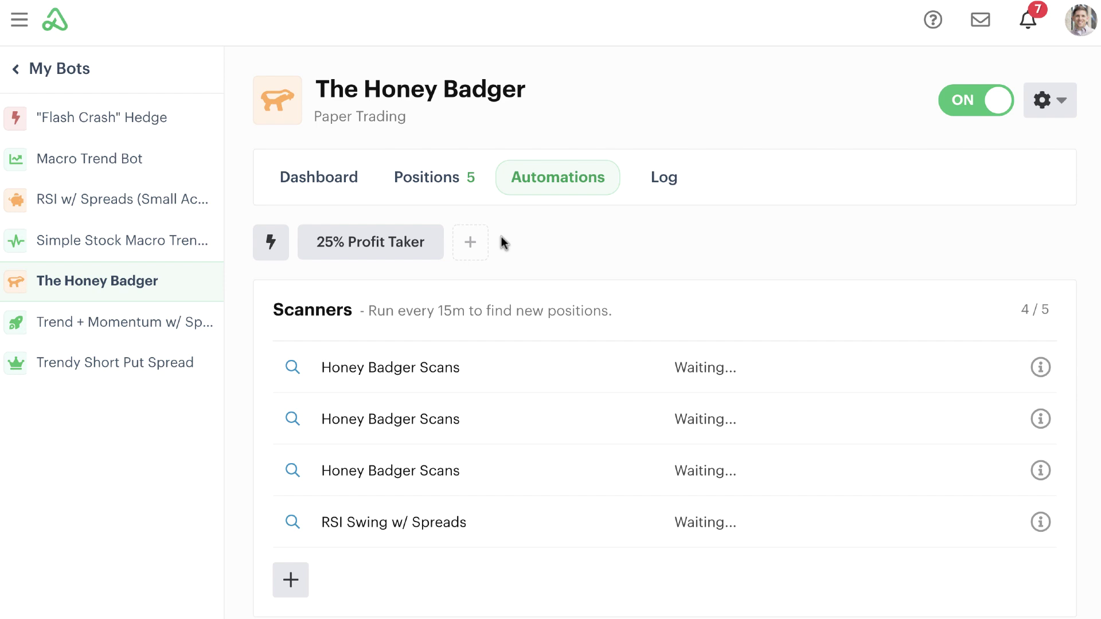
# Add another button labelled '50% Profit Taker' and open its Automation list
pyautogui.click(470, 245)
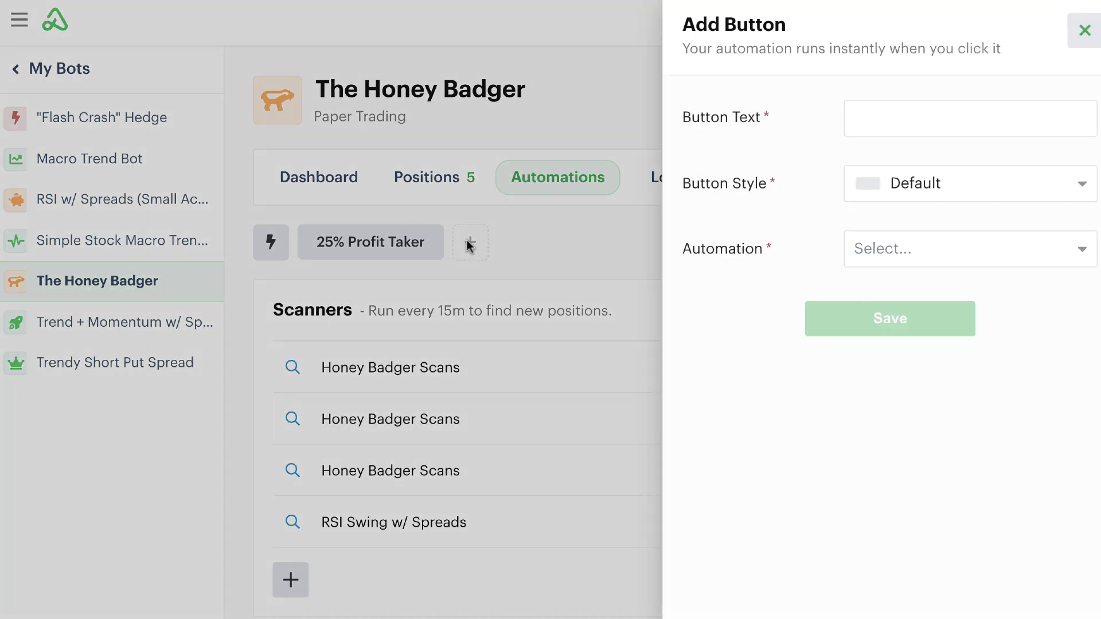
pyautogui.click(876, 116)
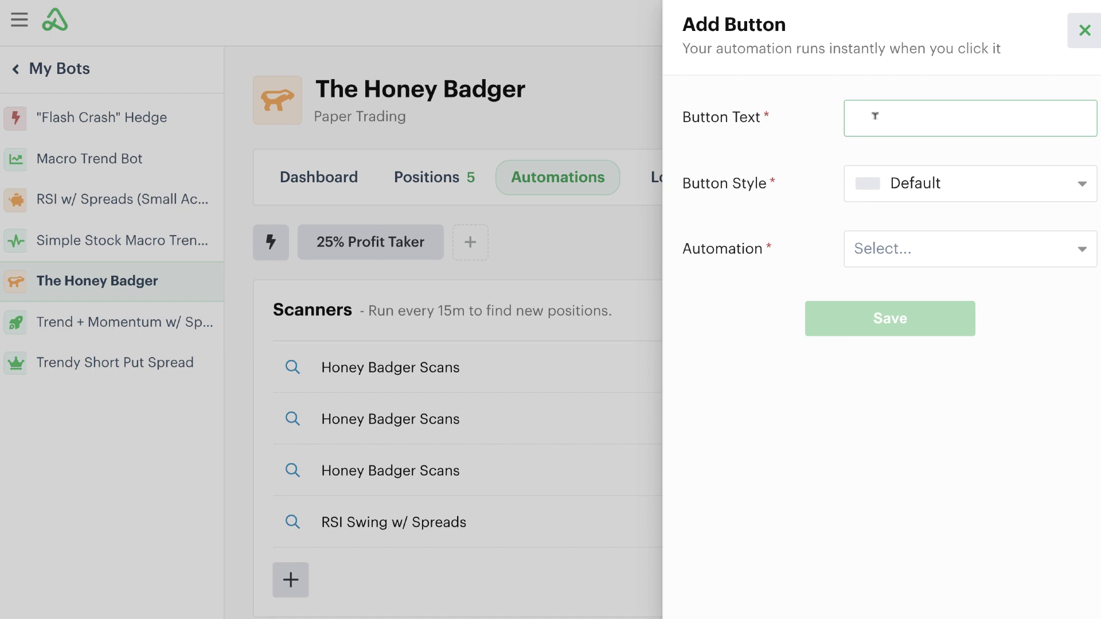
pyautogui.write('50% Profit Taker')
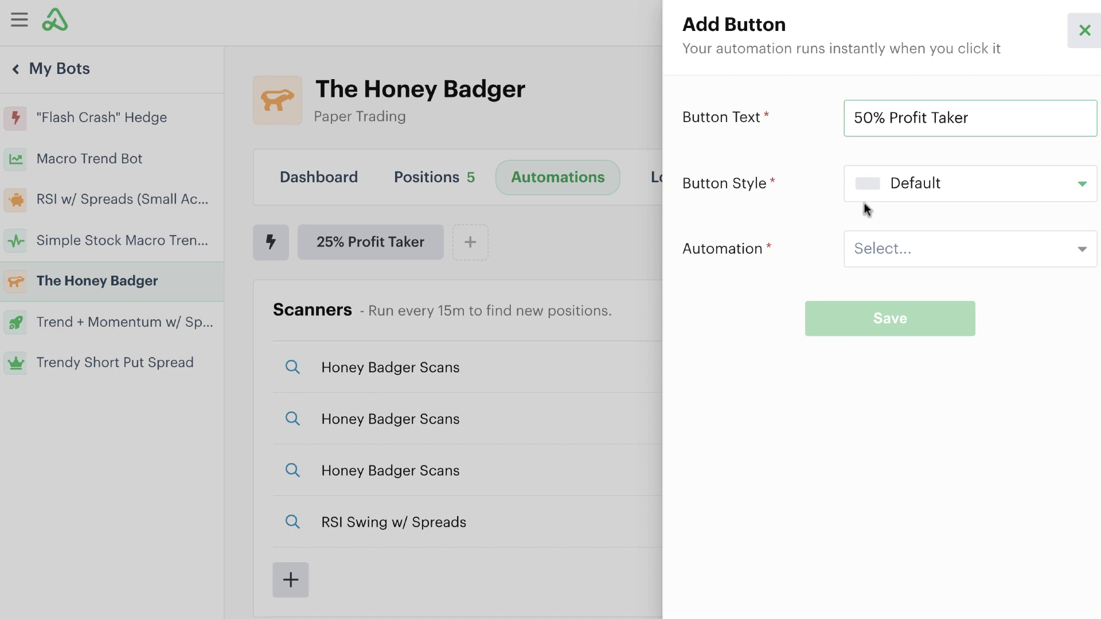
pyautogui.click(898, 253)
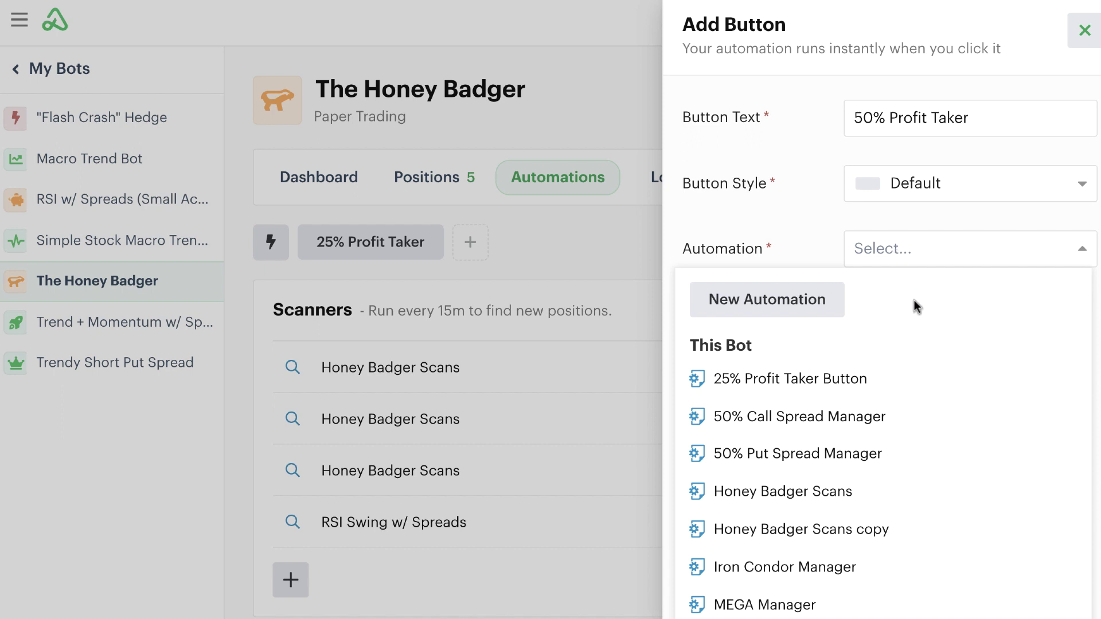
pyautogui.moveTo(936, 381)
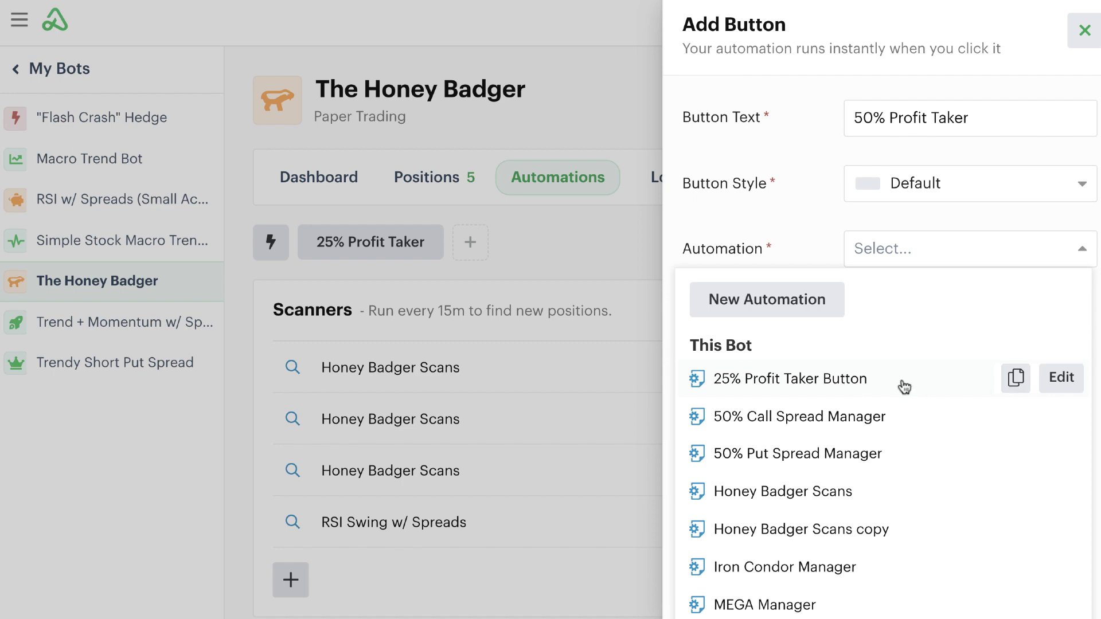
# Duplicate the 25% Profit Taker Button automation and rename the copy '50% Profit Taker Button'
pyautogui.click(1016, 381)
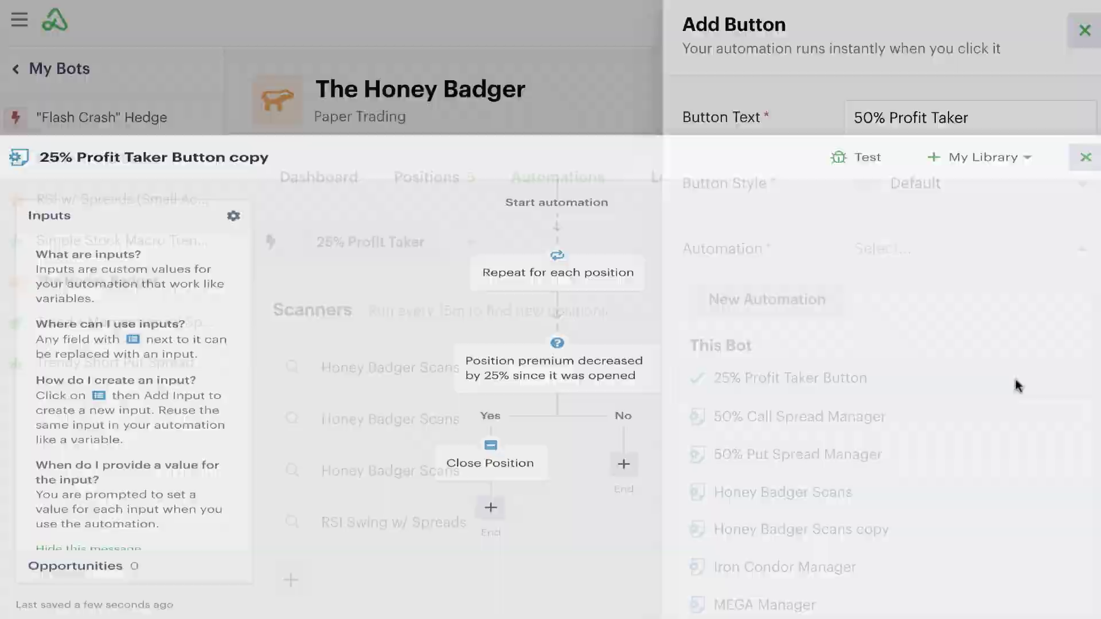
pyautogui.click(223, 22)
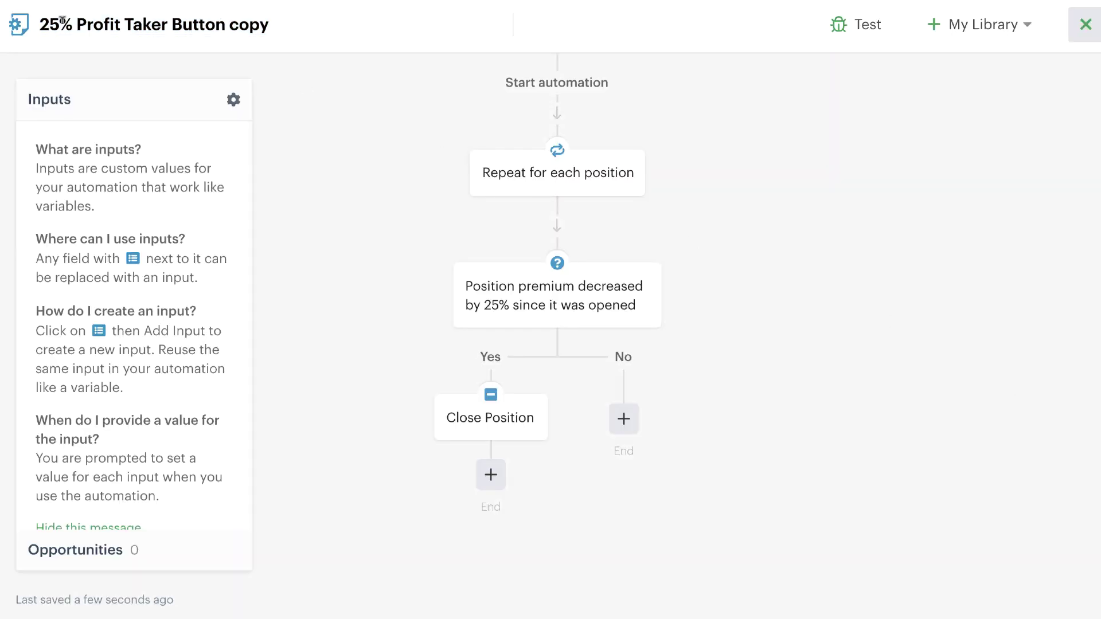
pyautogui.moveTo(59, 23); pyautogui.dragTo(33, 25)
pyautogui.write('50')
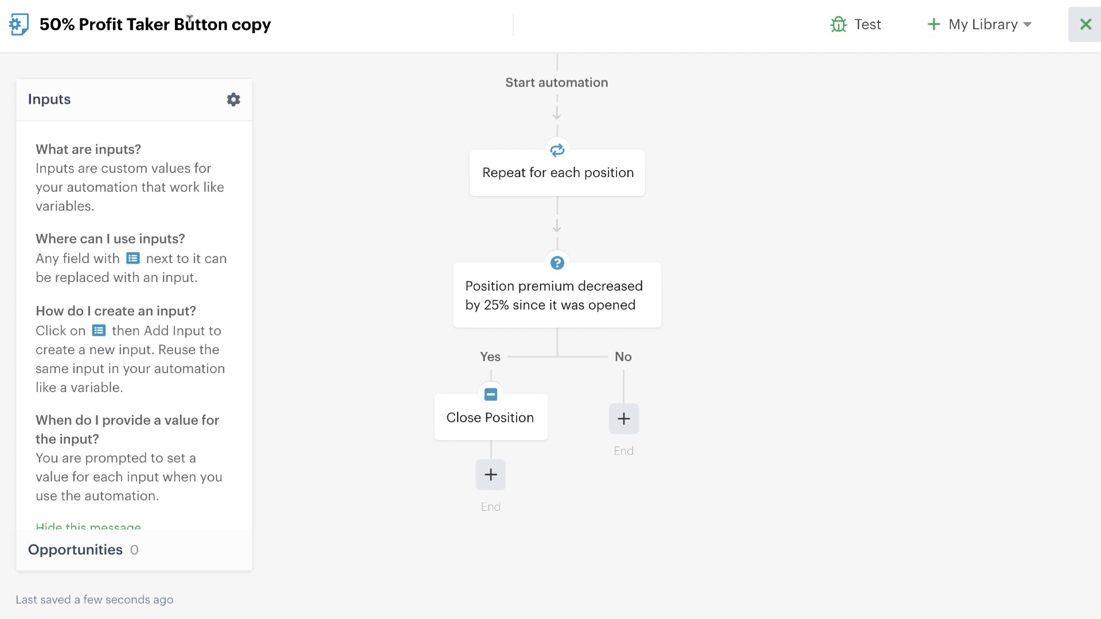
pyautogui.click(229, 24)
pyautogui.moveTo(233, 23); pyautogui.dragTo(278, 24)
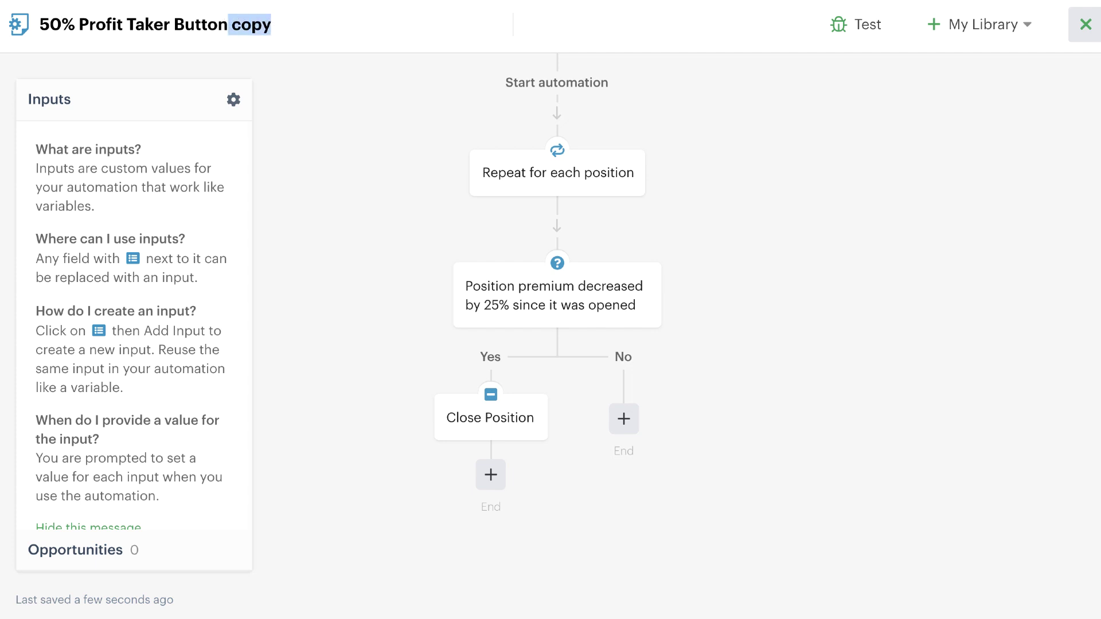
pyautogui.press('BackSpace')
# Change the premium-decrease condition to 50%, save it, and close the automation editor
pyautogui.moveTo(484, 291)
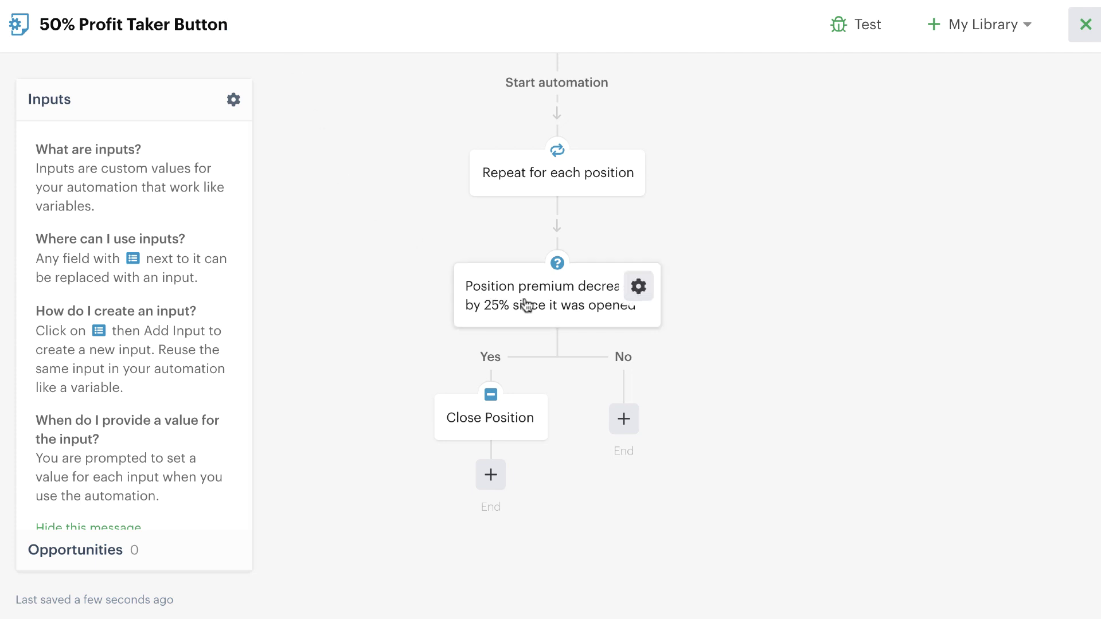
pyautogui.click(584, 305)
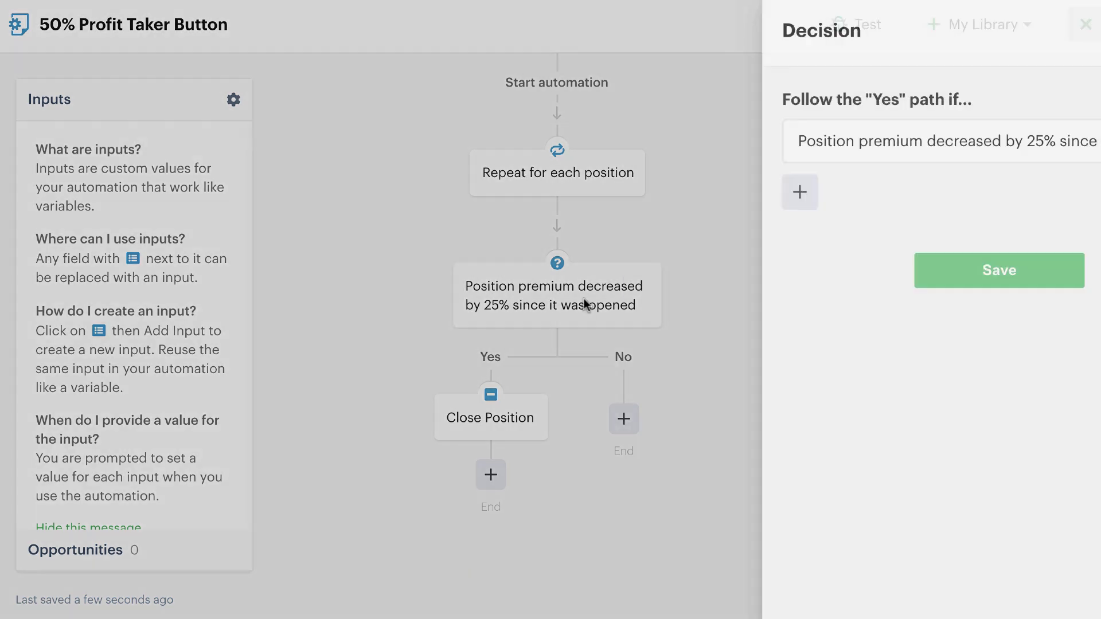
pyautogui.click(848, 151)
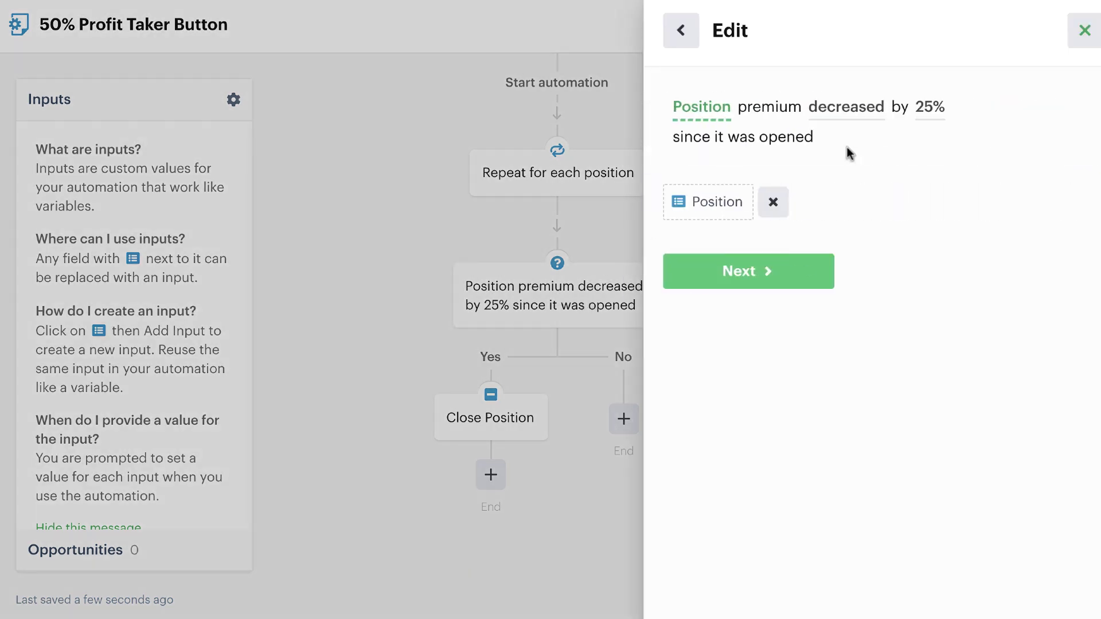
pyautogui.click(929, 106)
pyautogui.click(717, 198)
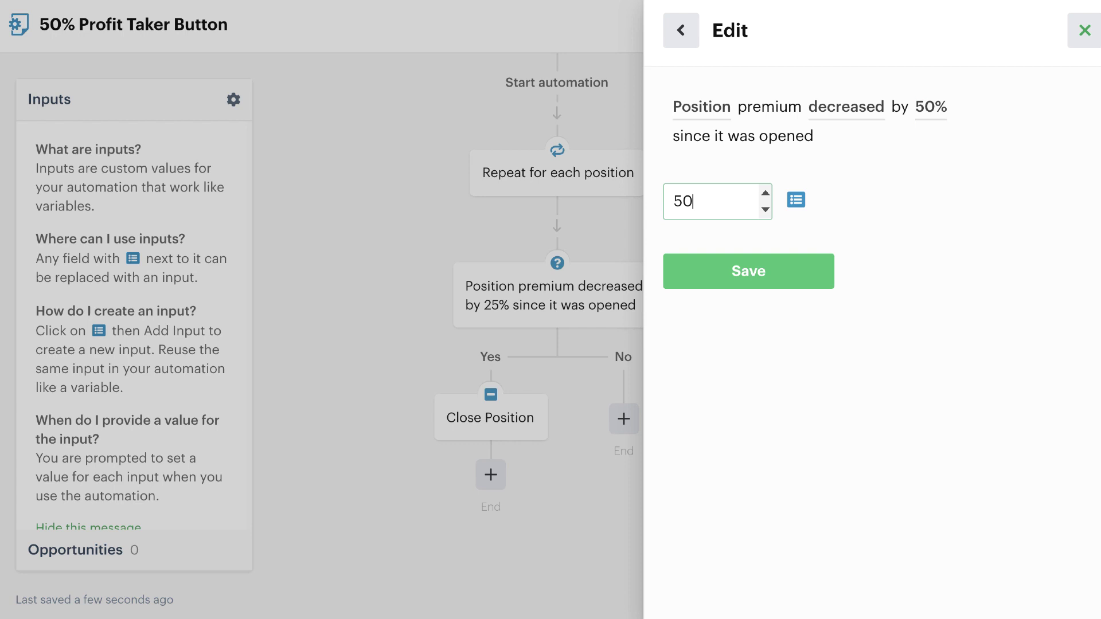
pyautogui.click(721, 272)
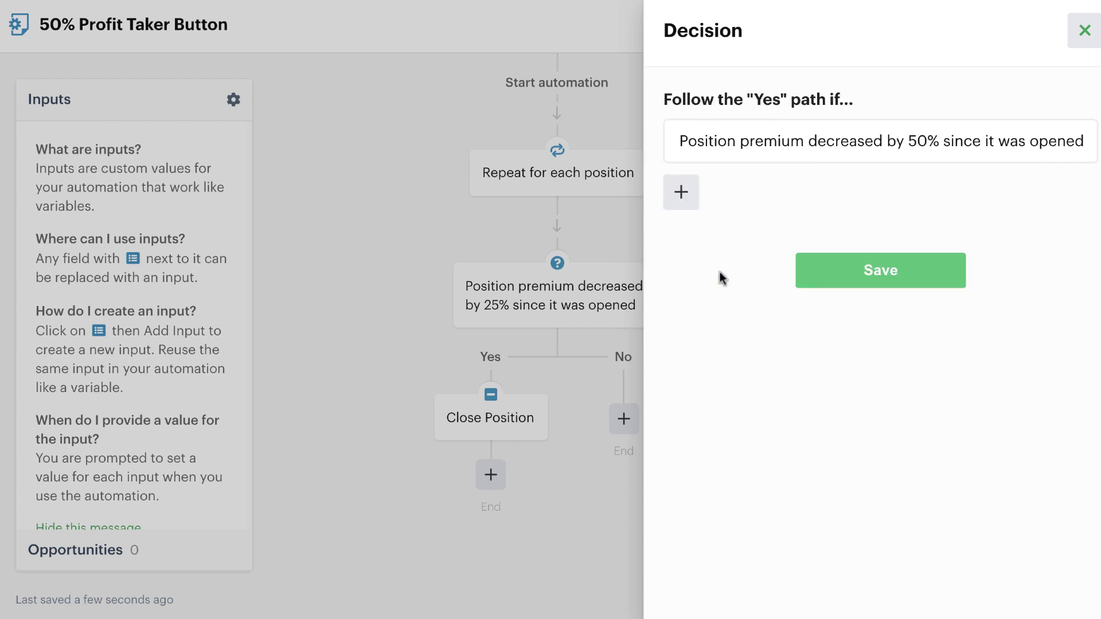
pyautogui.click(863, 264)
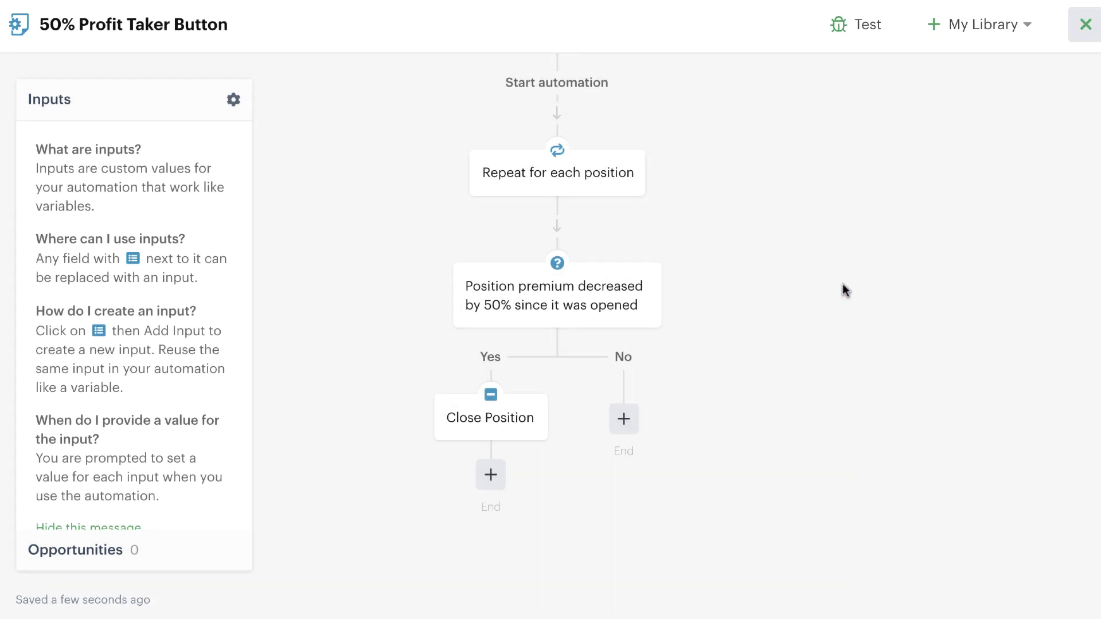
pyautogui.click(186, 109)
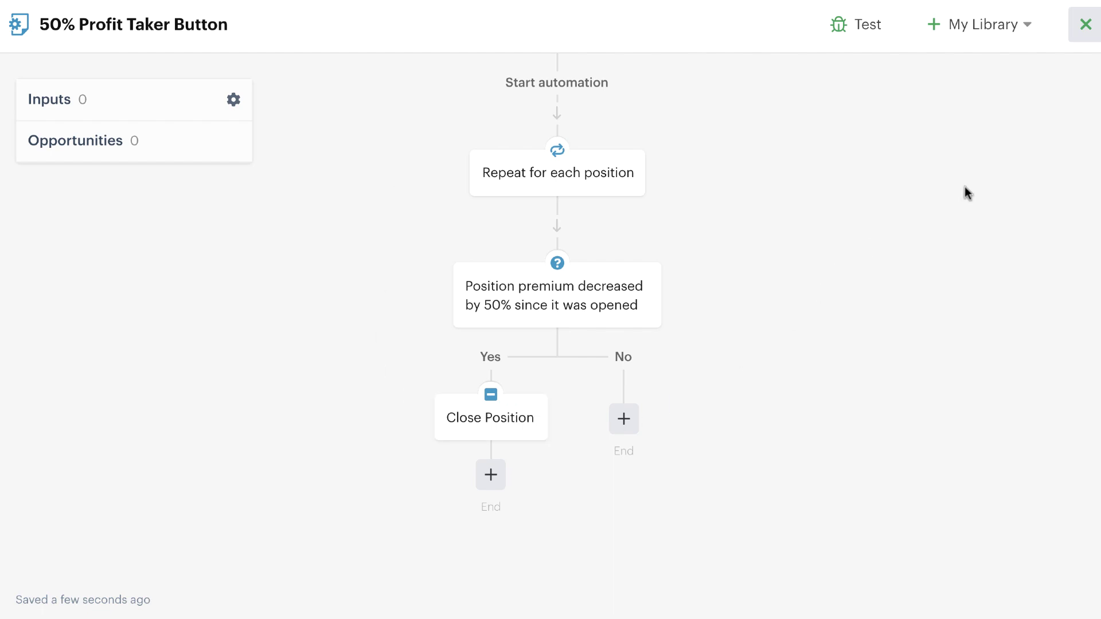
pyautogui.click(1085, 28)
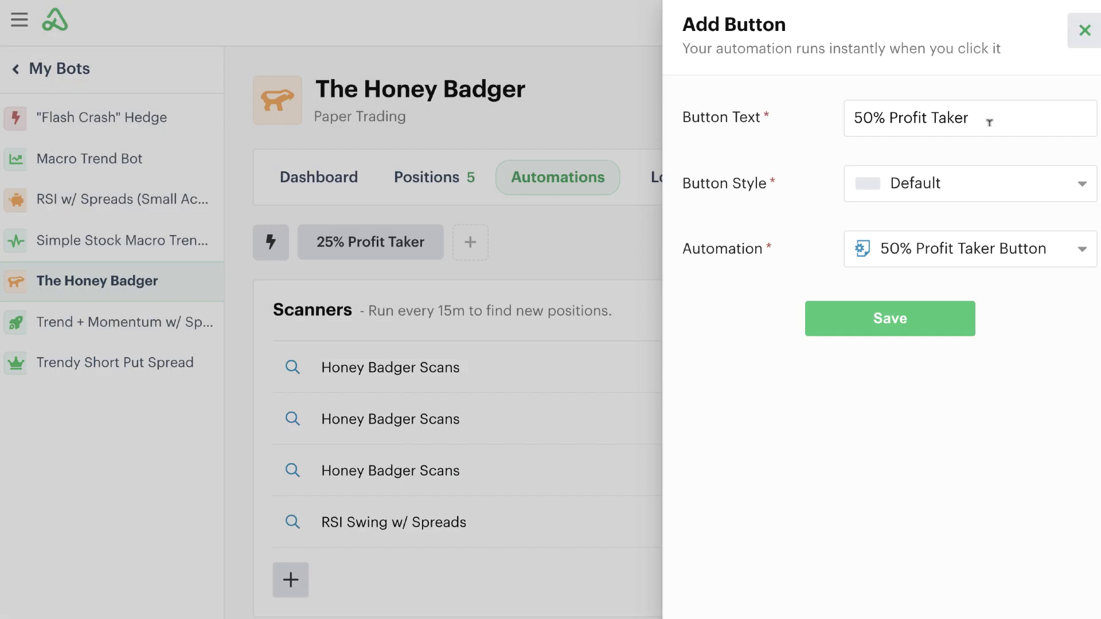
# Save the 50% Profit Taker button, then start a new button labelled '75% Profit Taker'
pyautogui.click(886, 326)
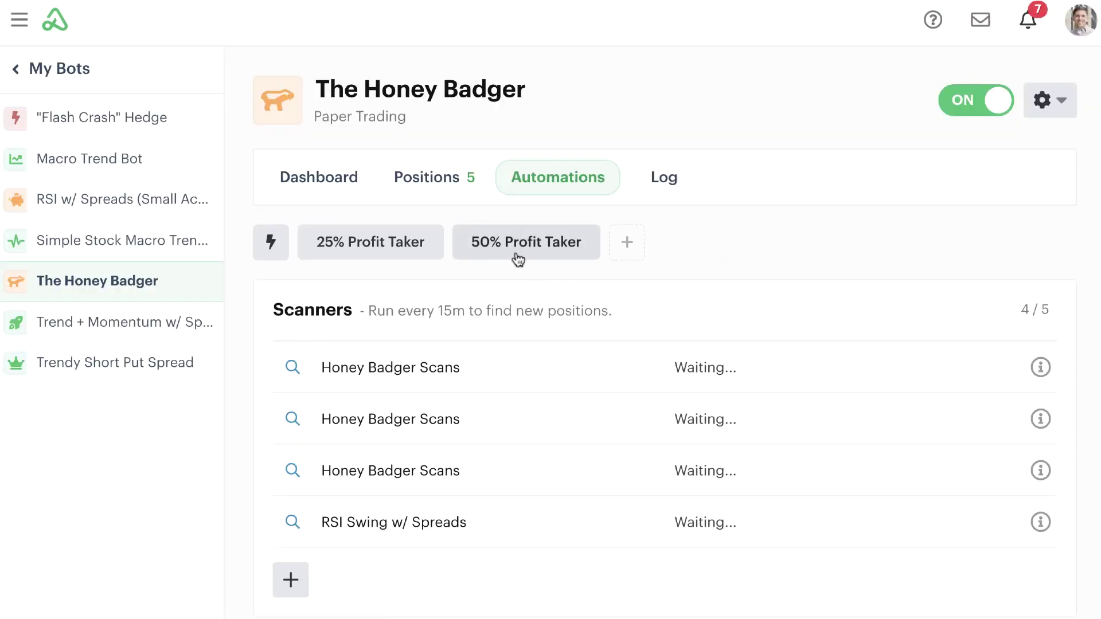
pyautogui.click(625, 251)
pyautogui.click(889, 115)
pyautogui.write('7')
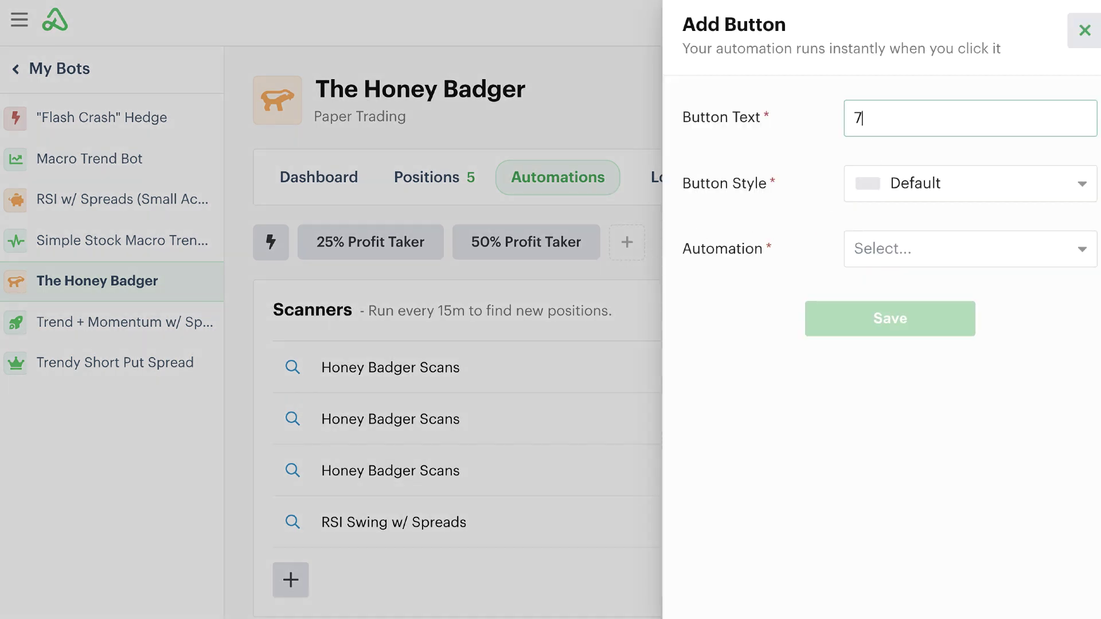
pyautogui.write('5% Profit Take')
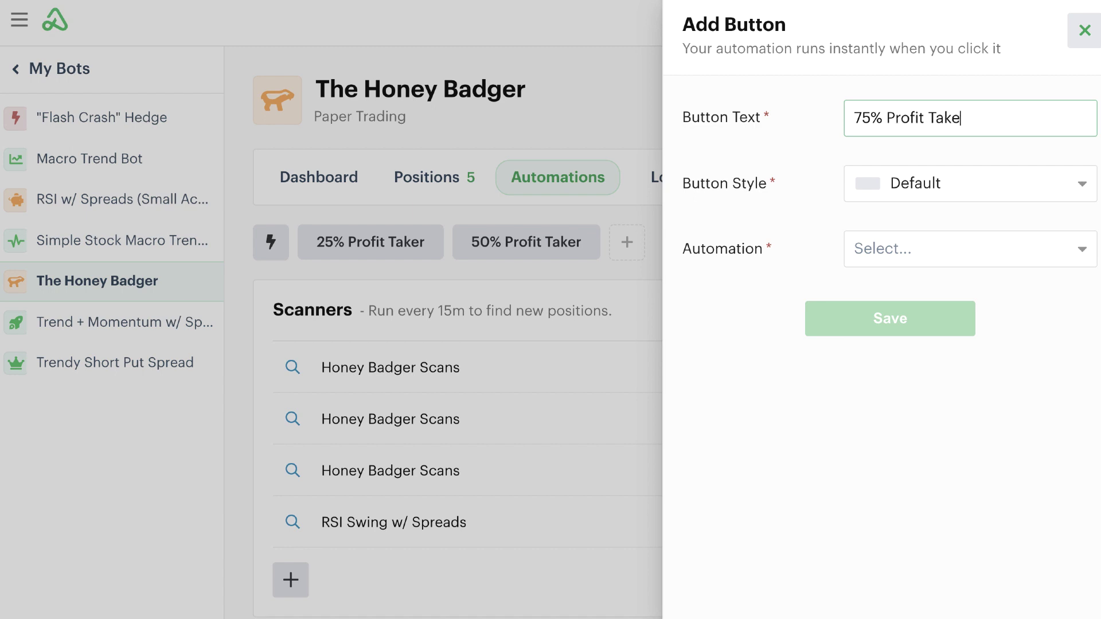
pyautogui.write('r')
pyautogui.click(922, 241)
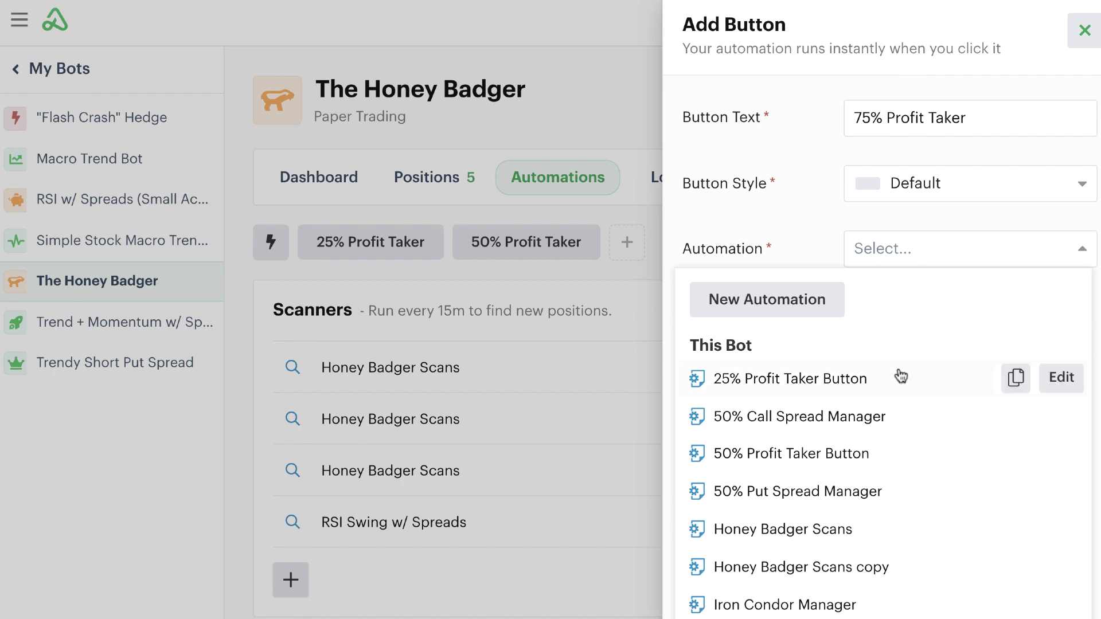
# Duplicate the 25% Profit Taker Button automation and rename the copy '75% Profit Taker Button'
pyautogui.click(1015, 378)
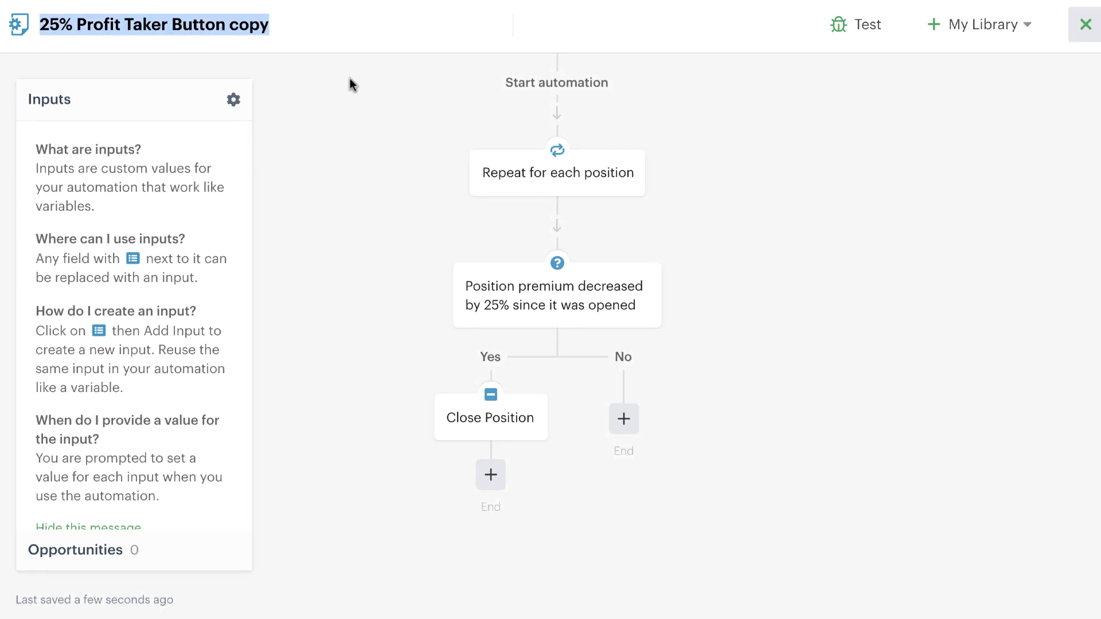
pyautogui.click(290, 43)
pyautogui.press('BackSpace')
pyautogui.press('BackSpace')
pyautogui.press('BackSpace')
pyautogui.press('BackSpace')
pyautogui.press('BackSpace')
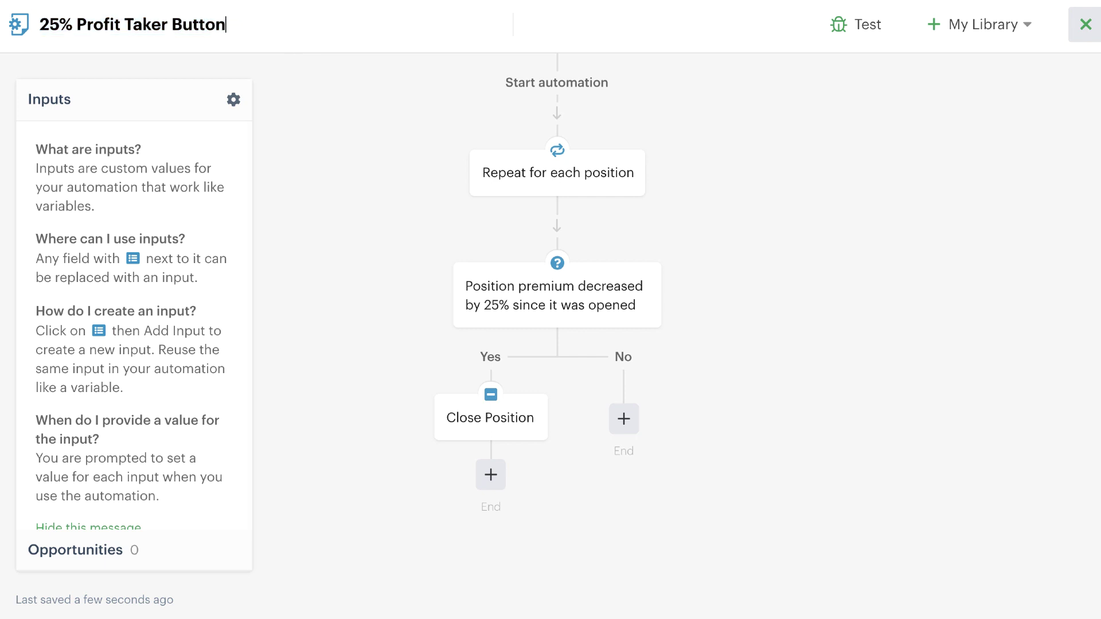
pyautogui.click(49, 24)
pyautogui.press('BackSpace')
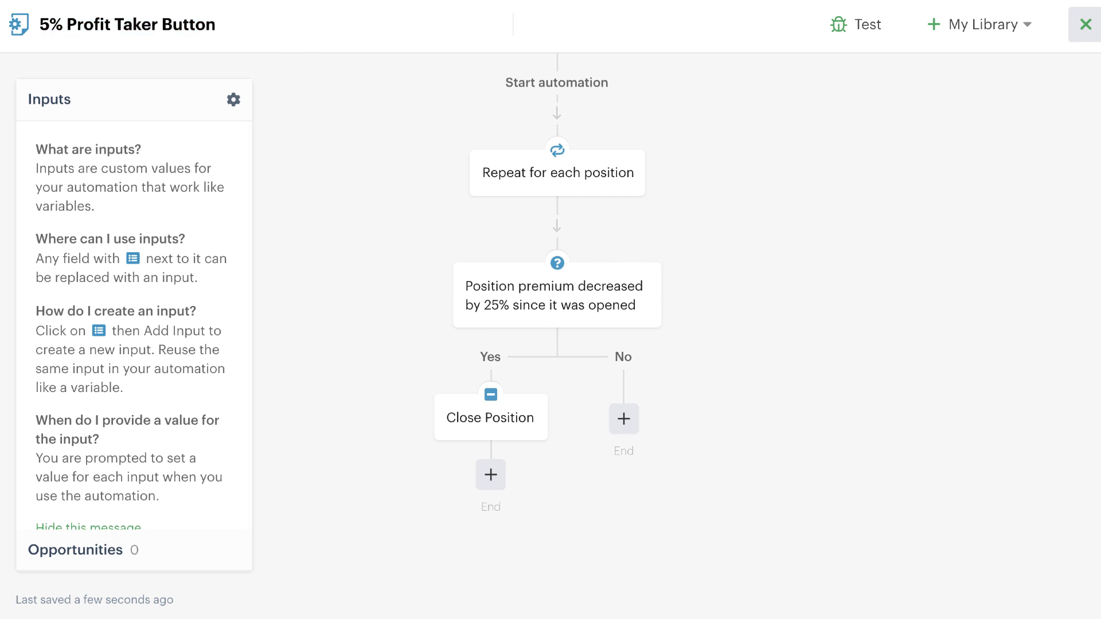
pyautogui.write('7')
# Change the premium-decrease condition from 25% to 75% and save the decision
pyautogui.moveTo(520, 304)
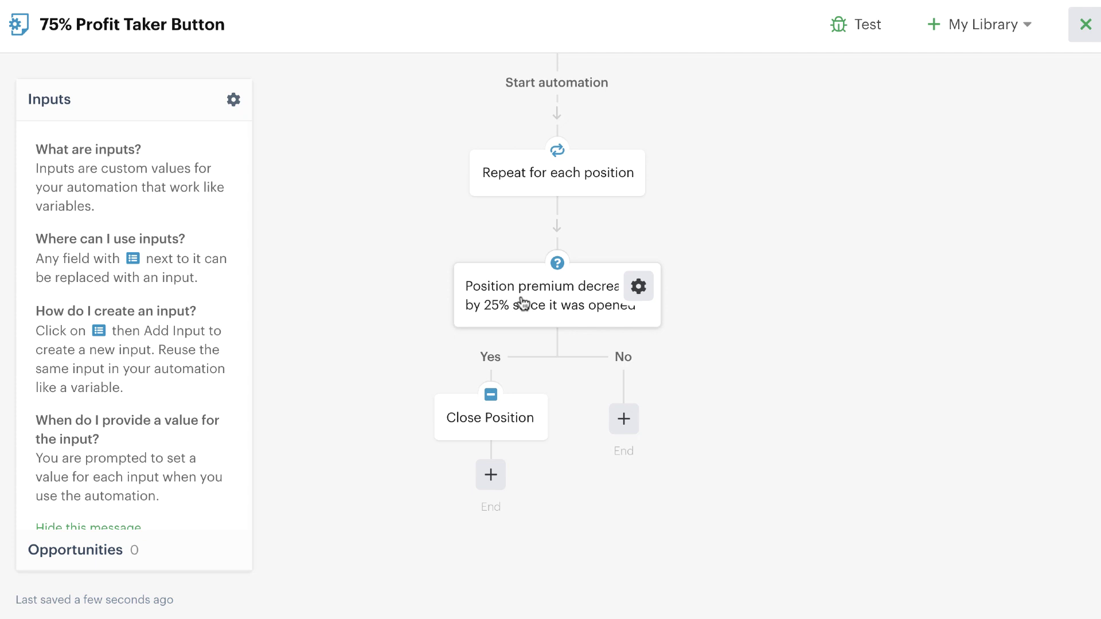
pyautogui.click(596, 307)
pyautogui.click(837, 145)
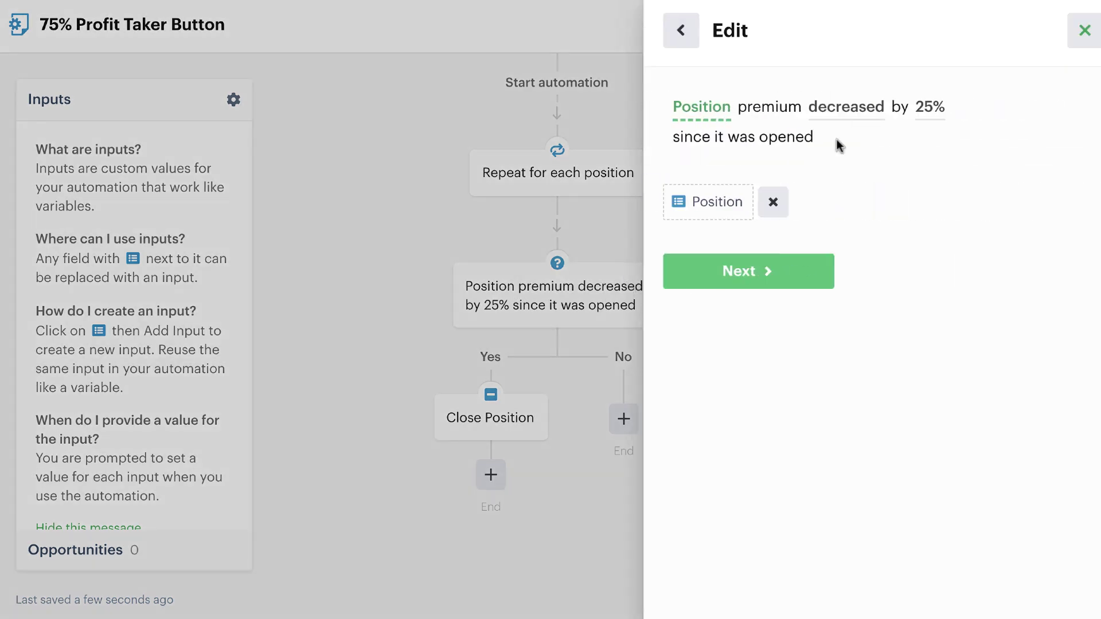
pyautogui.click(924, 112)
pyautogui.doubleClick(705, 195)
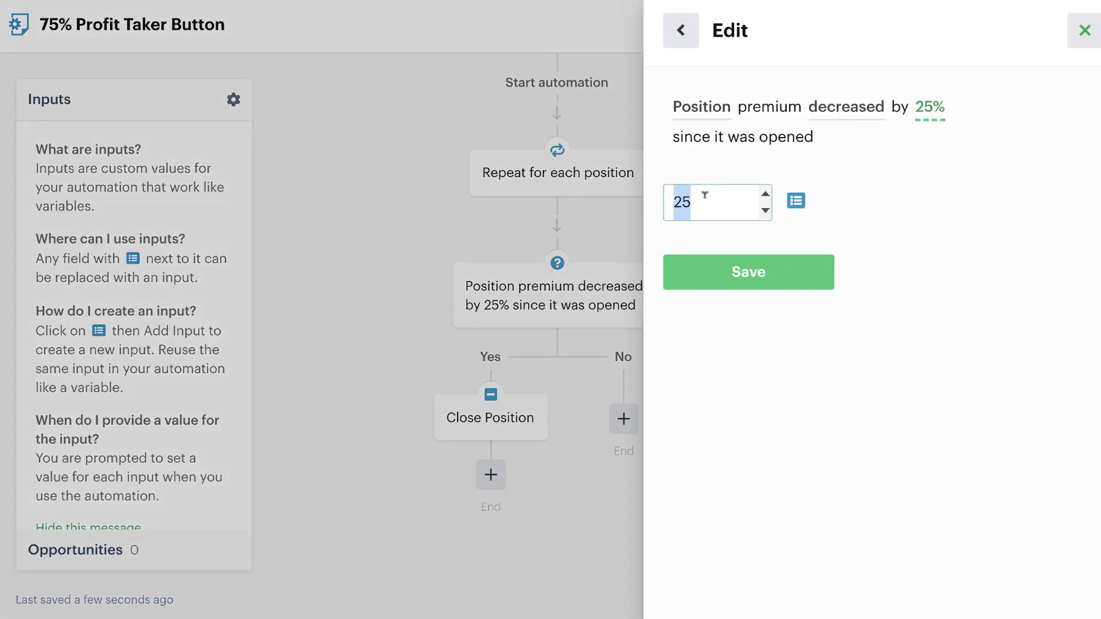
pyautogui.write('75')
pyautogui.click(704, 271)
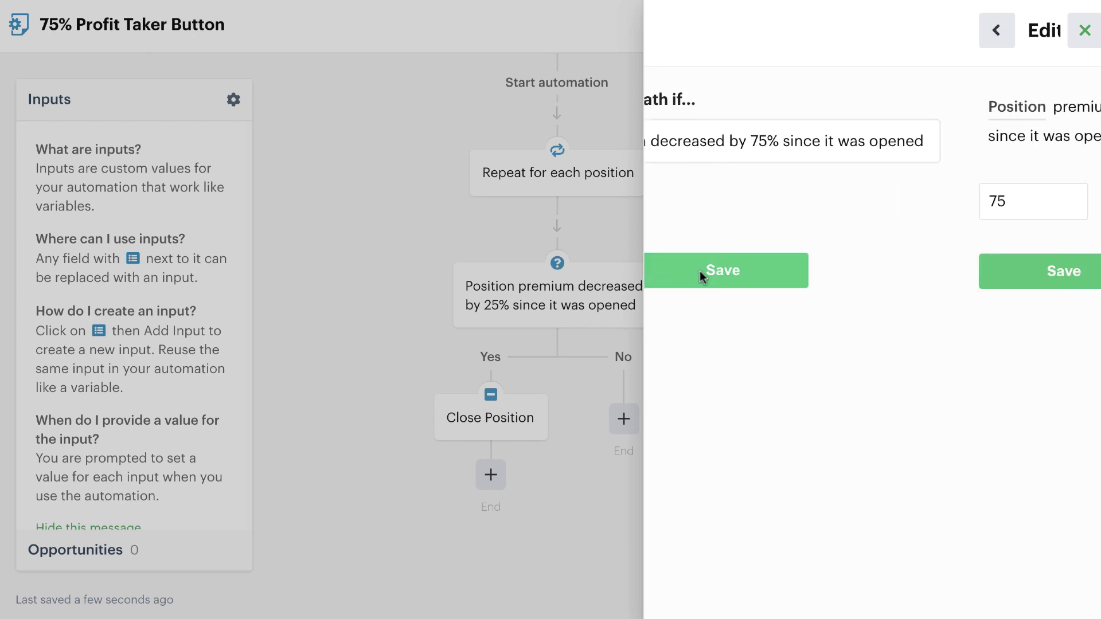
pyautogui.click(816, 277)
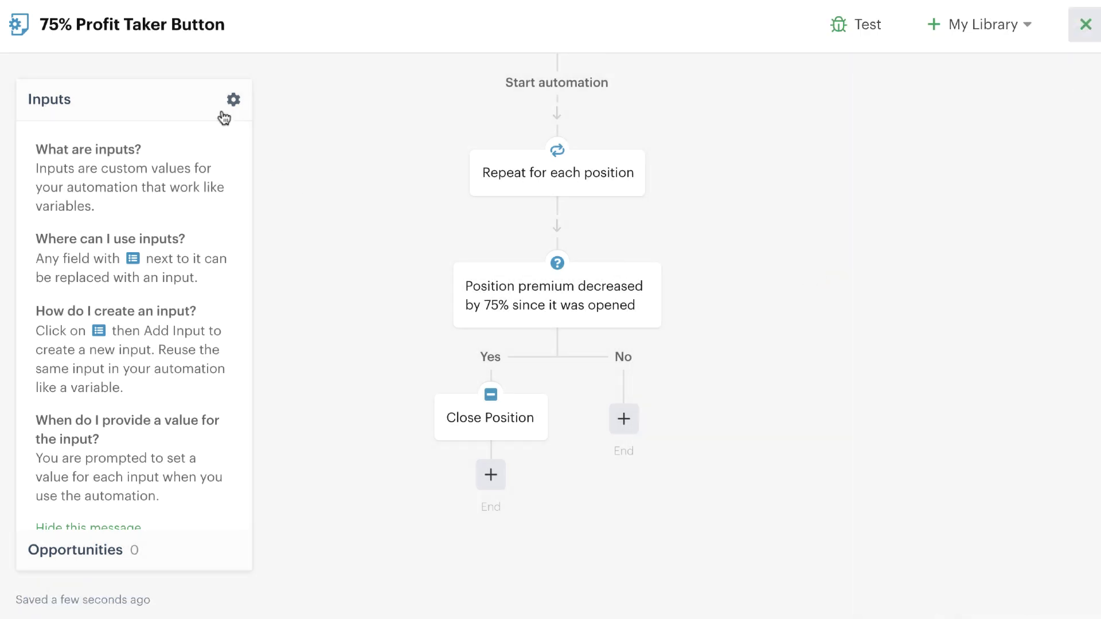
pyautogui.click(171, 99)
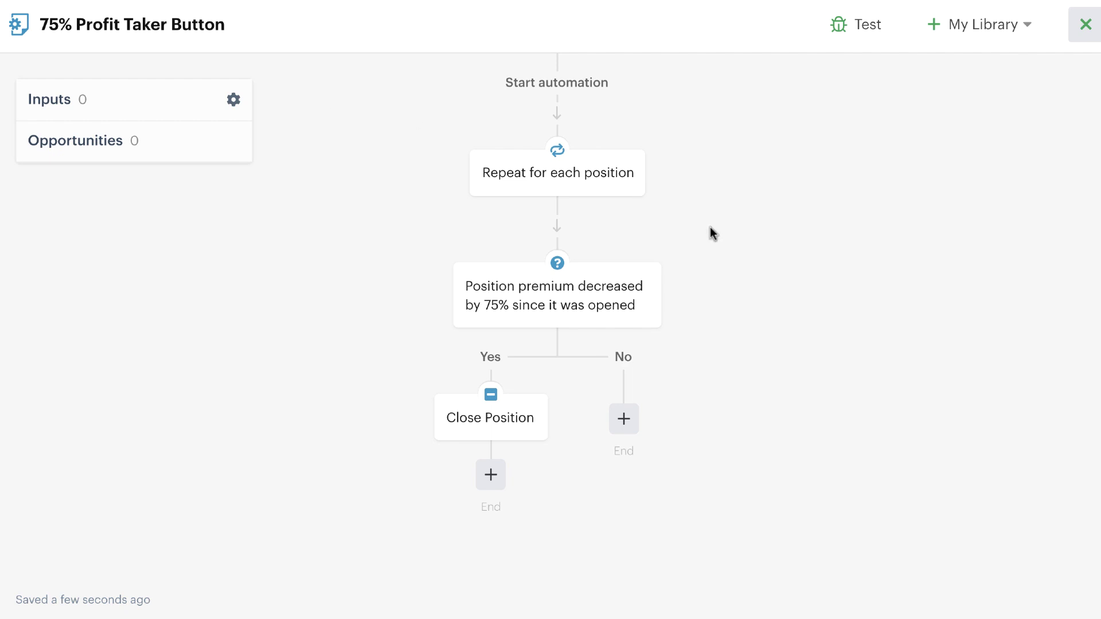
# Close the automation editor and save the 75% Profit Taker button to the Honey Badger bot
pyautogui.click(1085, 26)
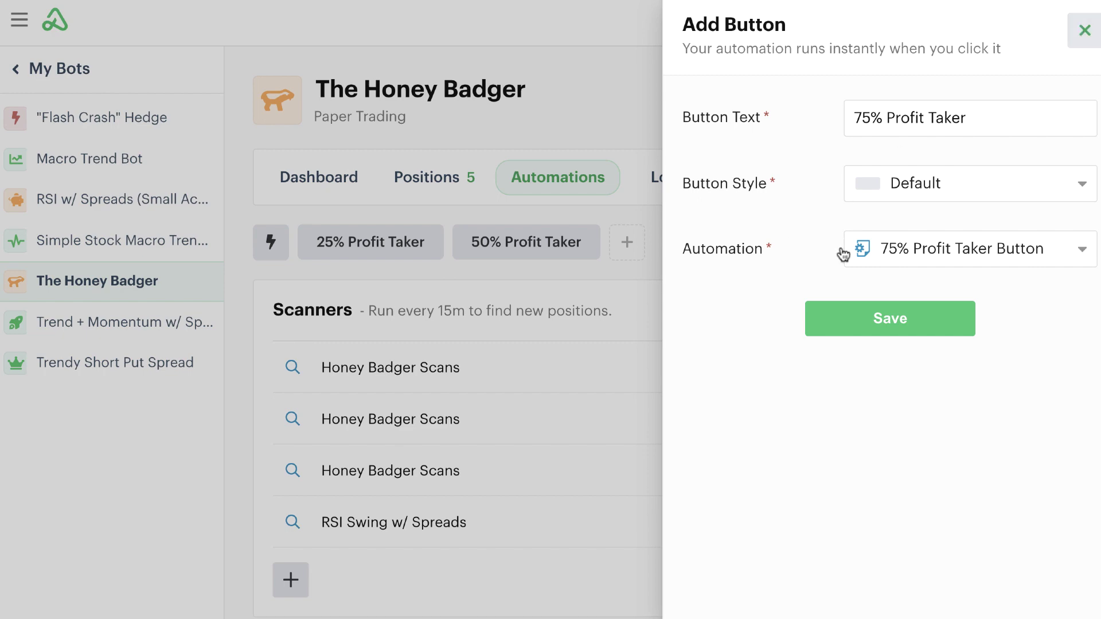
pyautogui.click(875, 316)
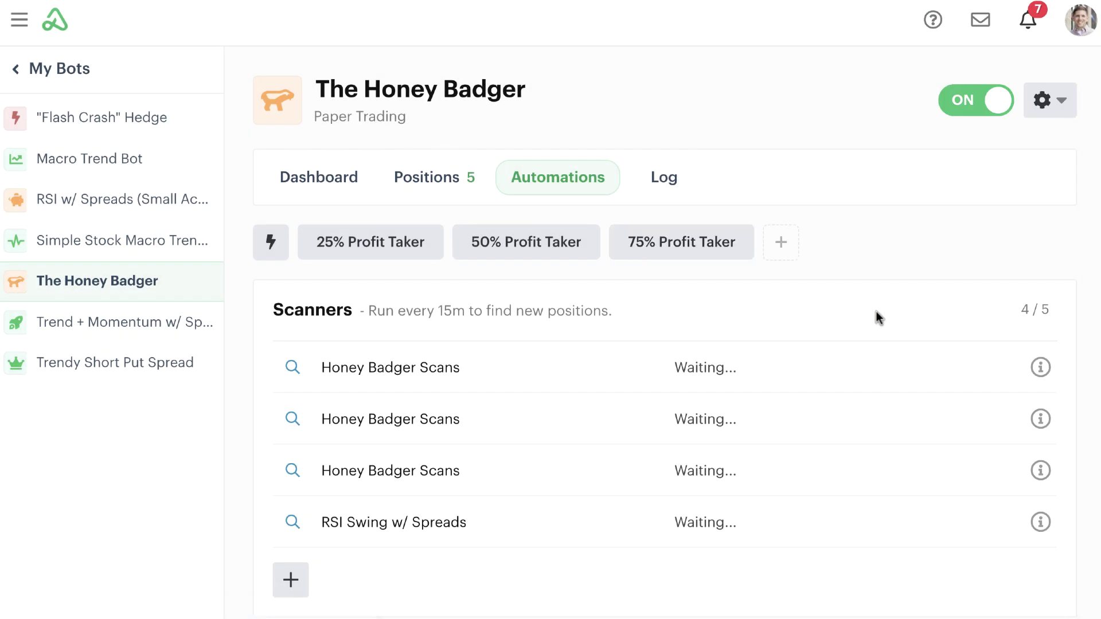